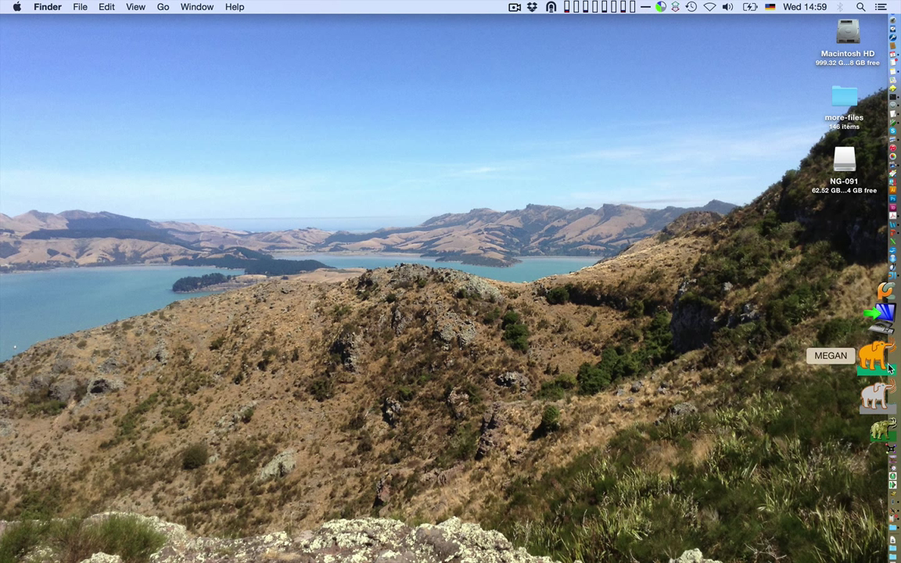
Step: Launch MEGAN and select daisy_day0.fastq.rma from the daisy folder in the File > Open dialog
left_click(888, 368)
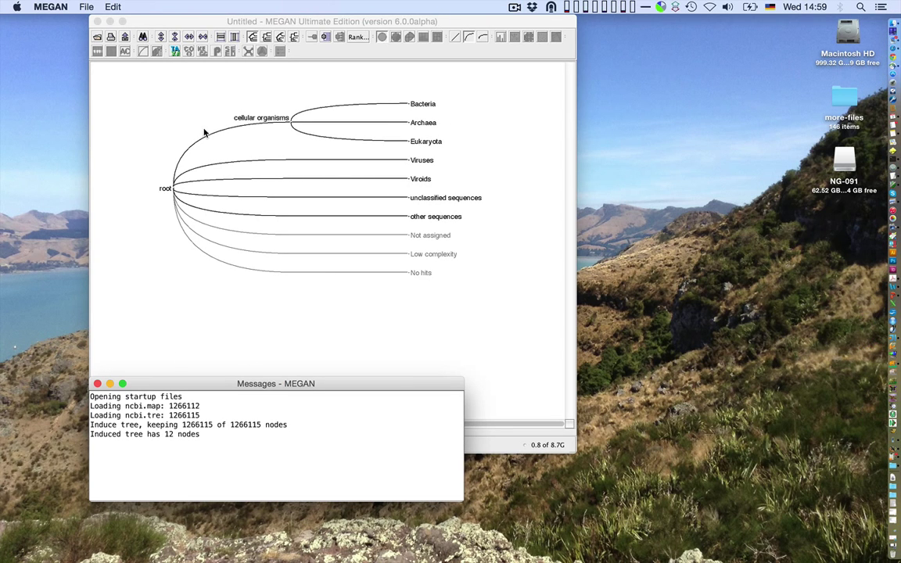
left_click(185, 23)
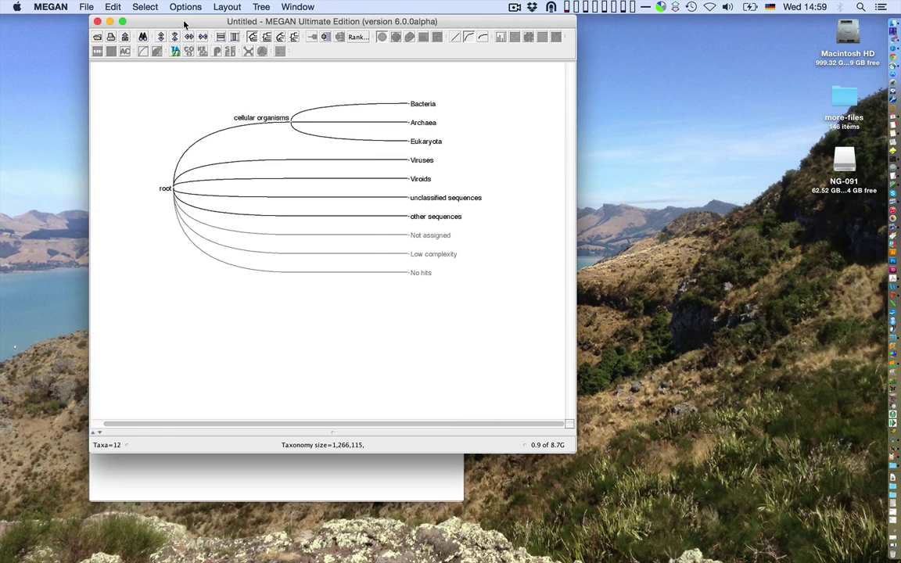
left_click(86, 7)
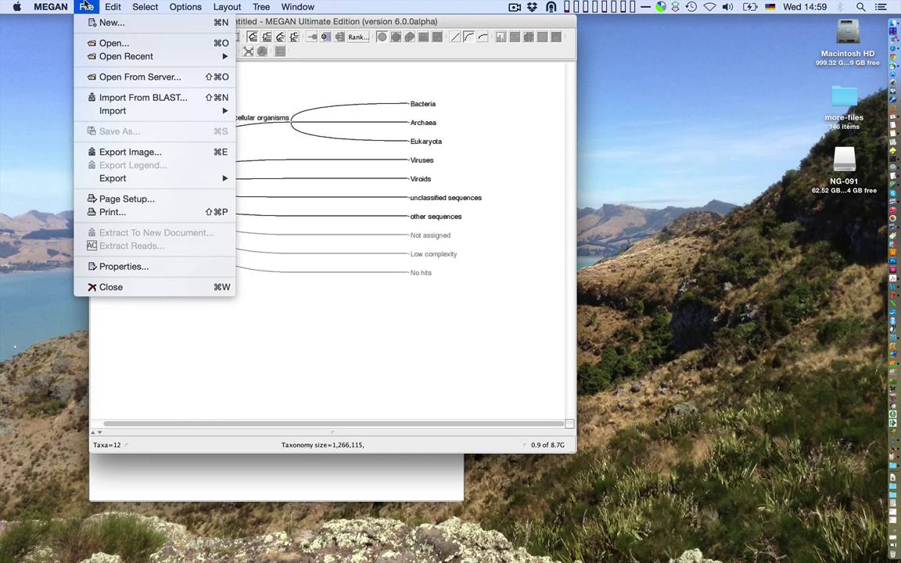
left_click(101, 42)
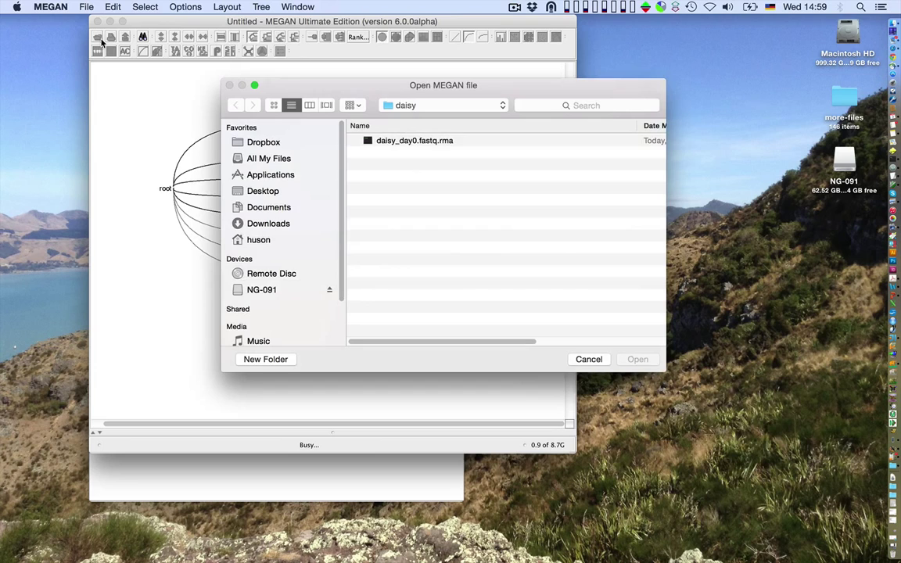
left_click(385, 142)
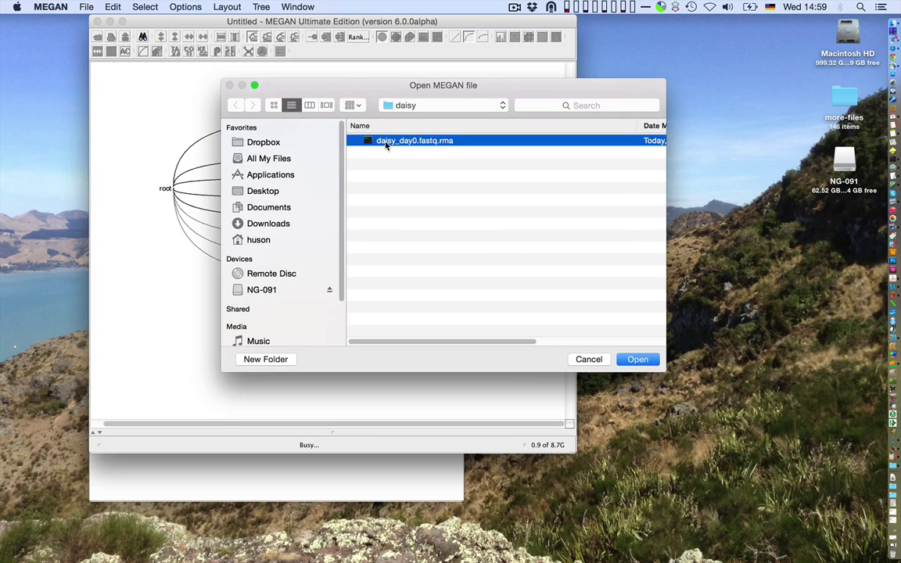
Step: Open daisy_day0.fastq.rma and select Bacteria to view its 41,420 assigned and 977,576 summed reads
left_click(637, 359)
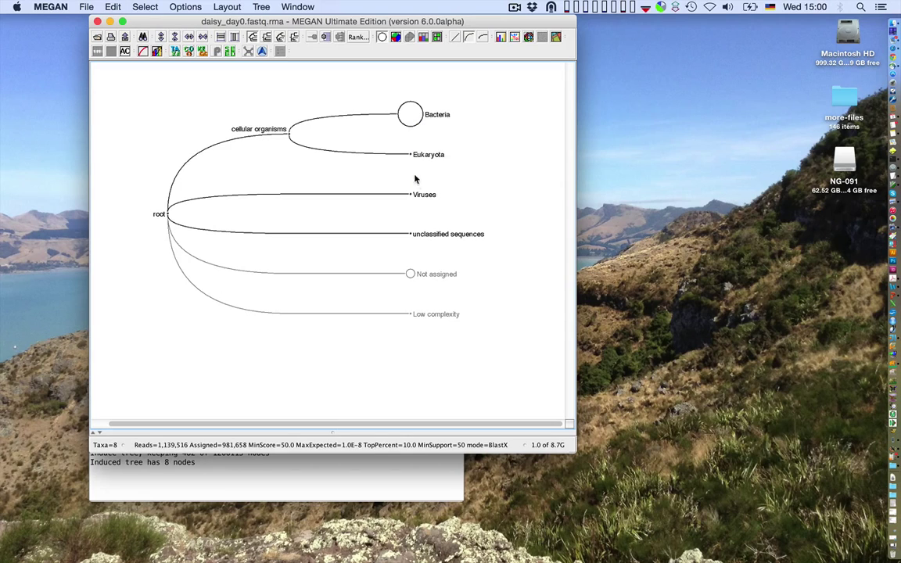
mouse_move(426, 286)
mouse_move(413, 119)
left_click(412, 116)
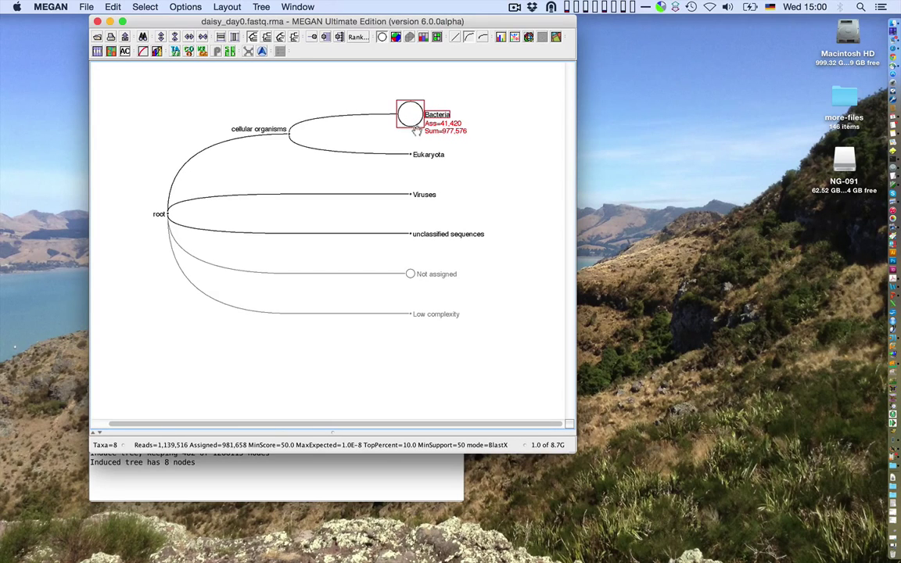
mouse_move(402, 118)
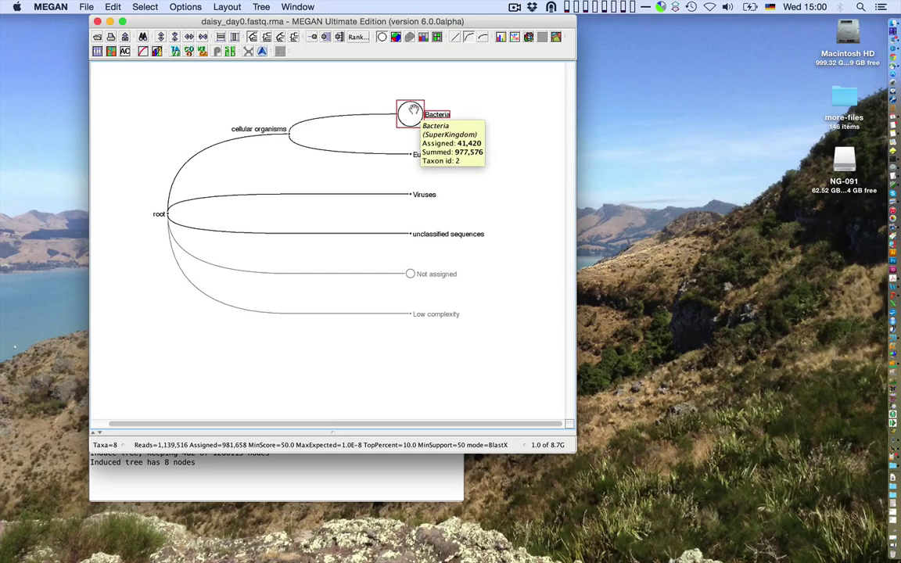
Step: Uncollapse Bacteria into phyla and Firmicutes into Bacilli, Clostridia and other classes, giving 23 nodes
right_click(407, 115)
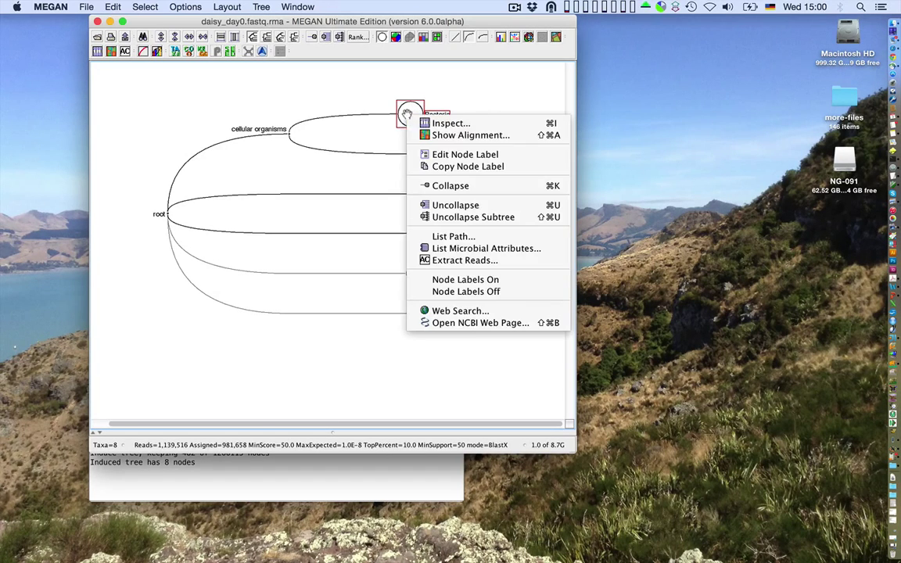
left_click(444, 205)
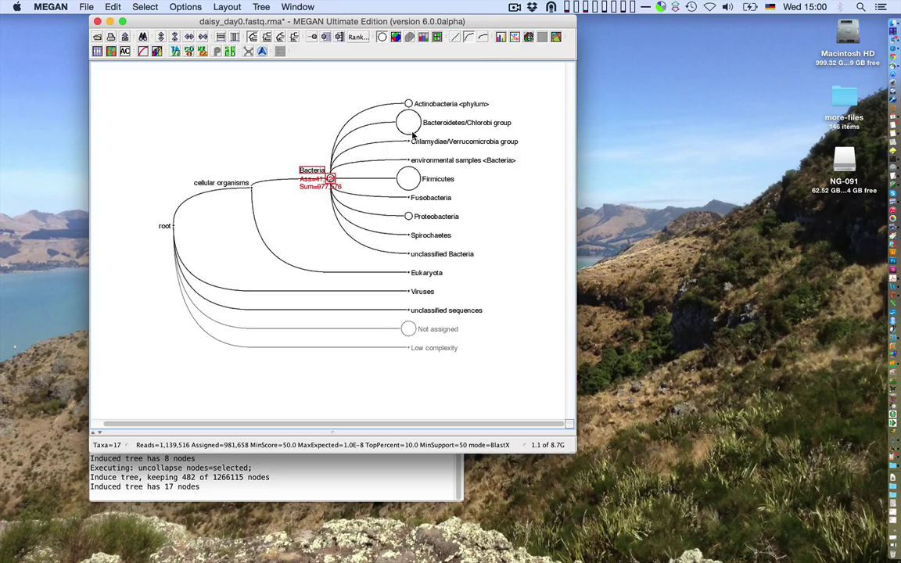
left_click(408, 182)
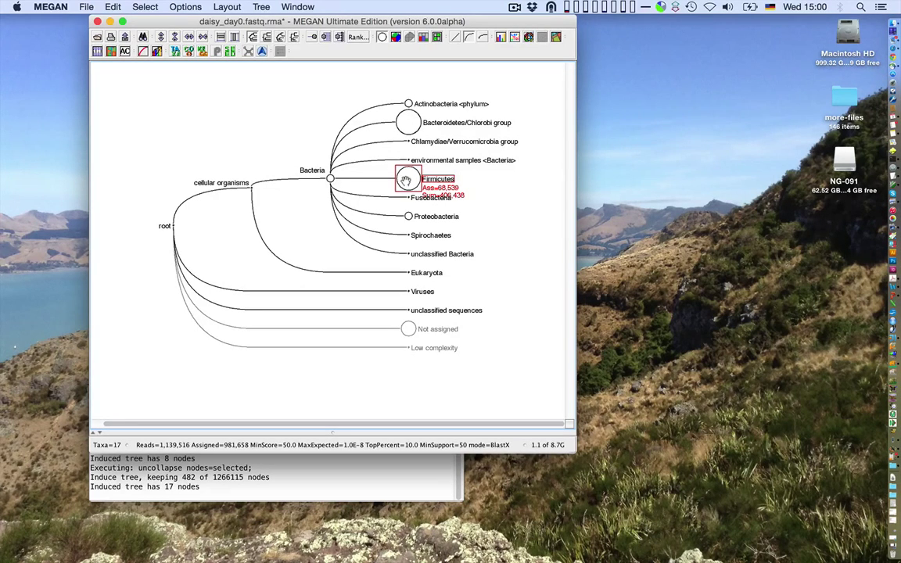
mouse_move(406, 180)
key("super+u")
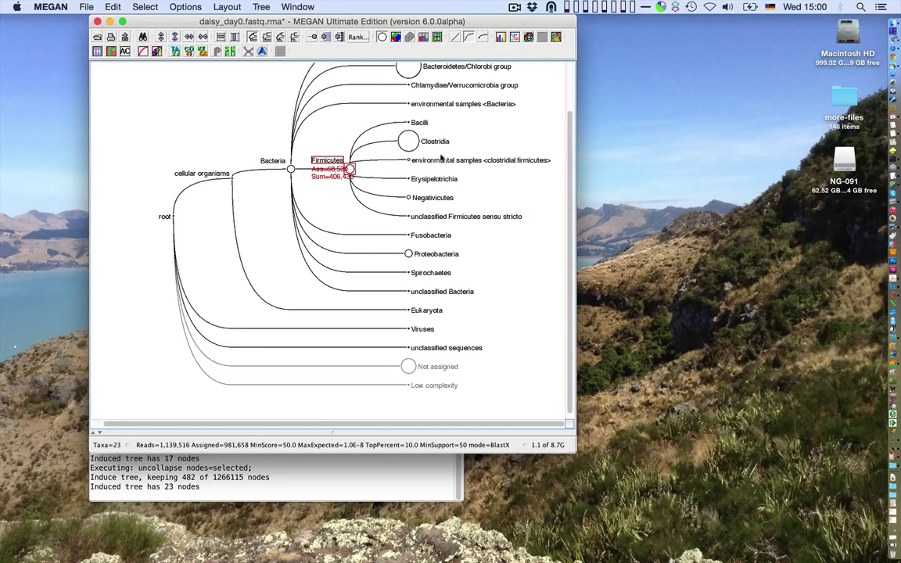
left_click(460, 139)
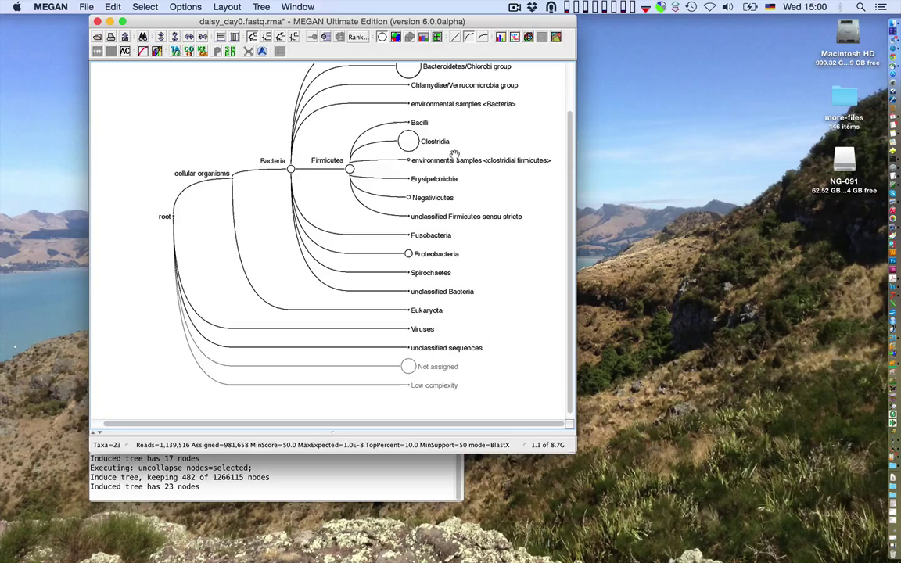
scroll(454, 153, "down", 3)
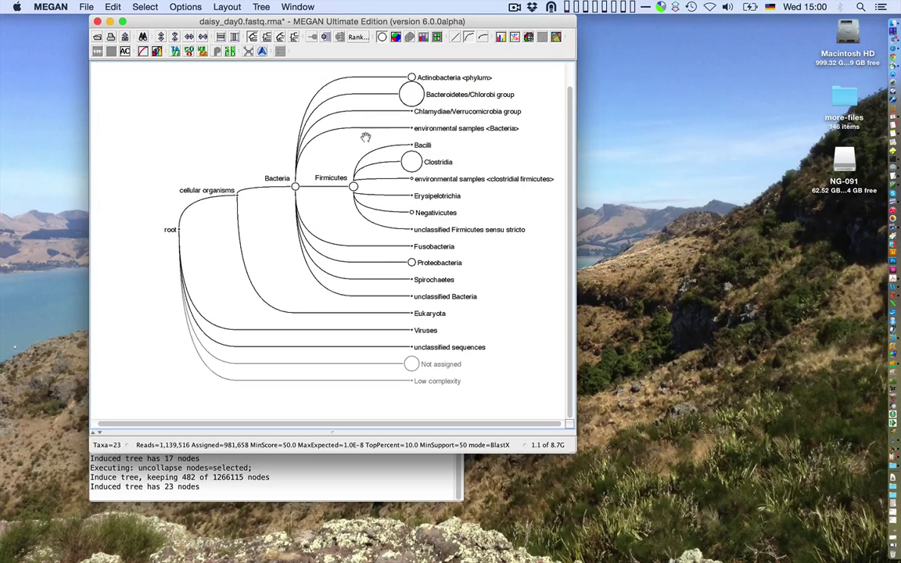
Step: Collapse the tree at Genus rank, showing 161 nodes such as Faecalibacterium and Roseburia
left_click(357, 36)
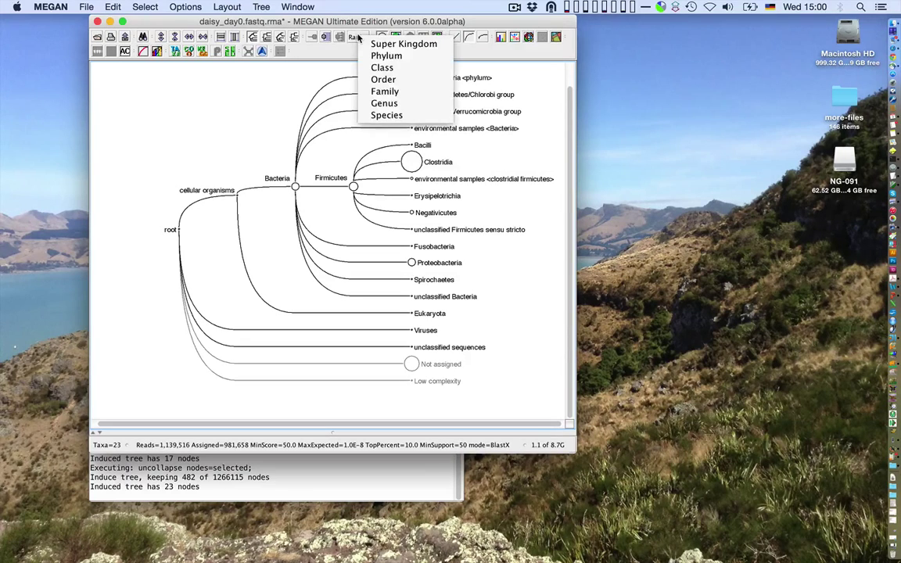
left_click(380, 102)
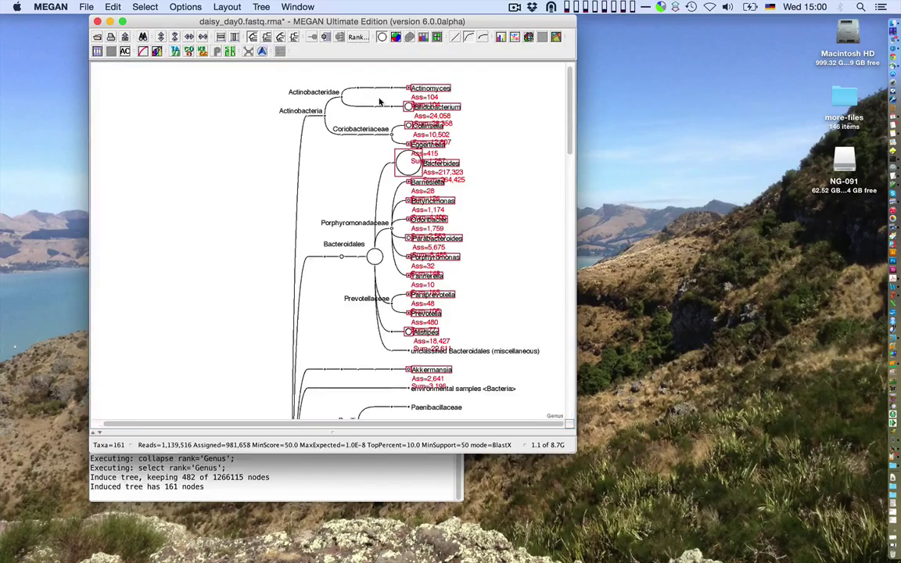
scroll(448, 239, "down", 10)
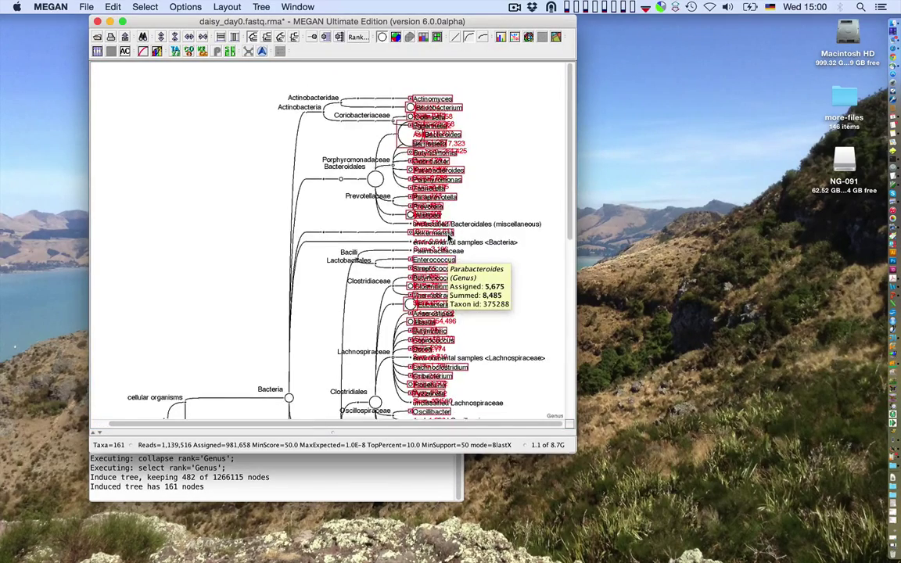
scroll(449, 237, "up", 8)
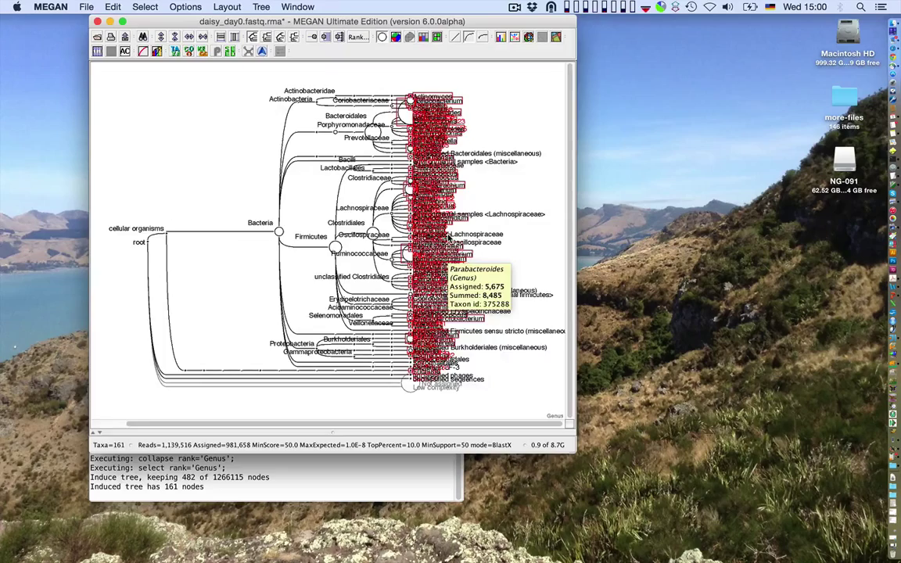
scroll(448, 237, "up", 6)
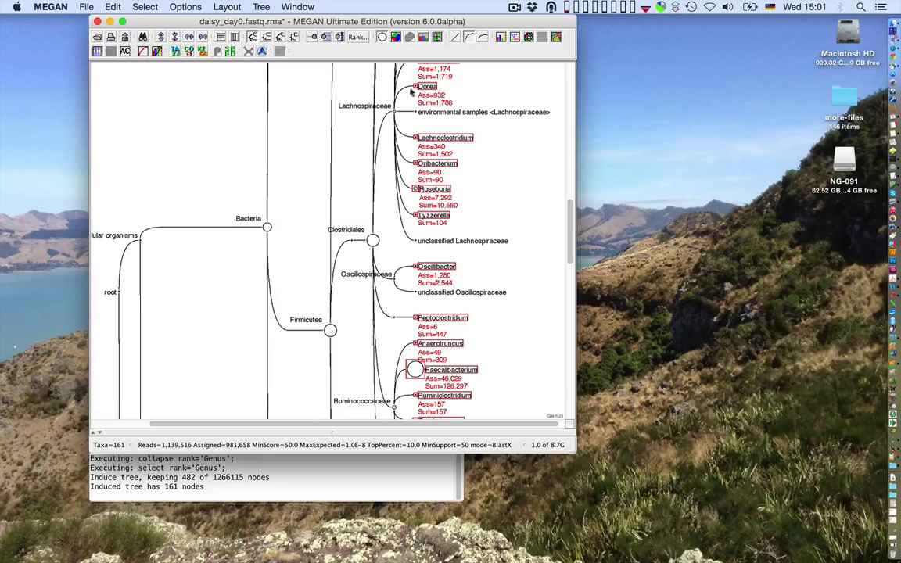
left_click(501, 36)
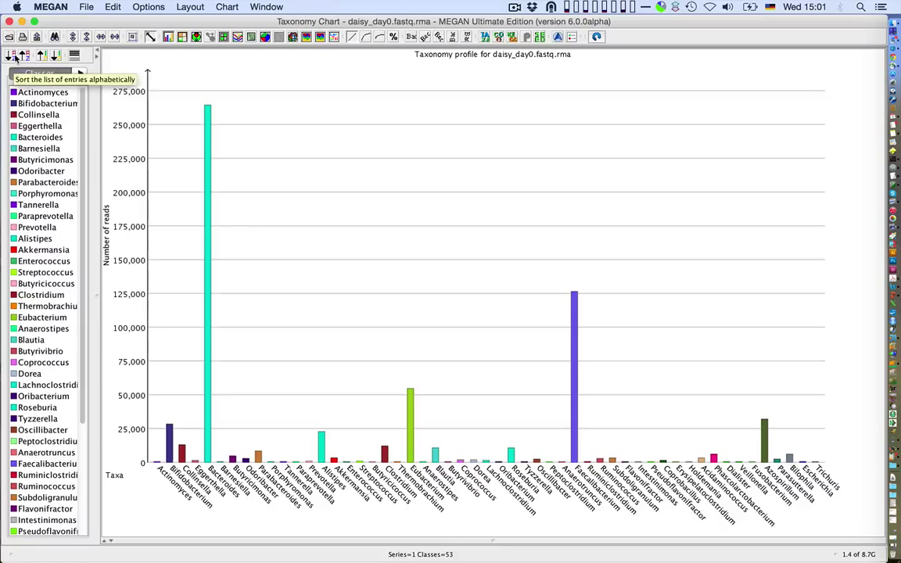
left_click(9, 23)
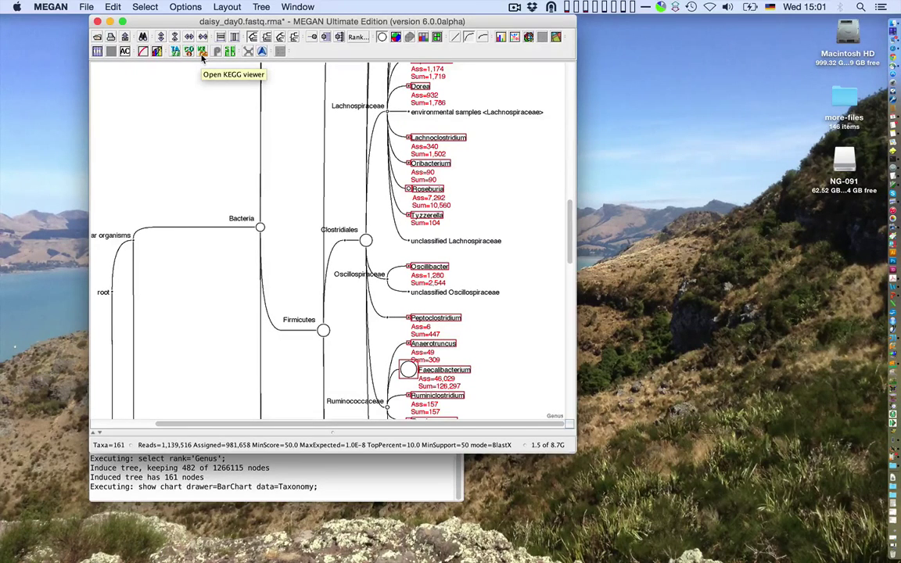
Step: Open the KEGG viewer, uncollapse Metabolism into its 12 subcategories, and select Energy metabolism
left_click(202, 57)
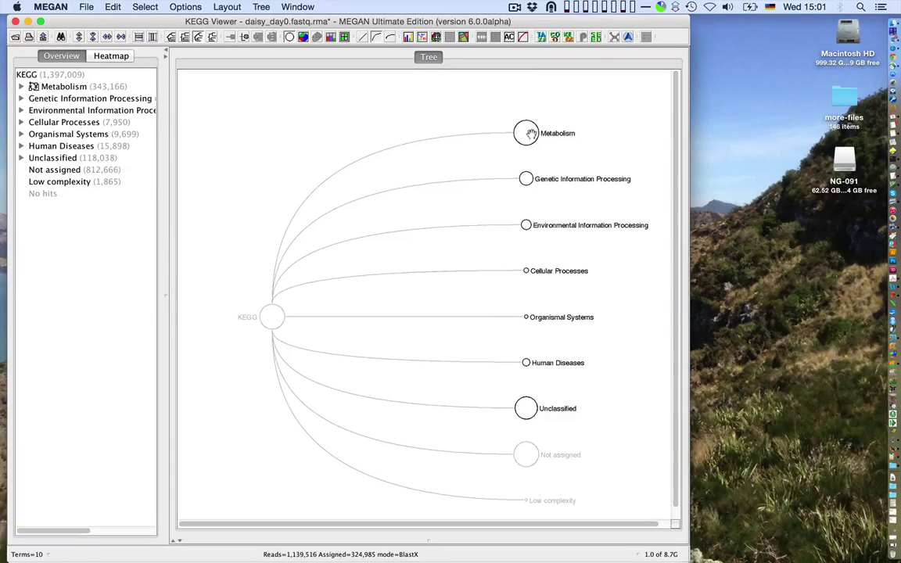
mouse_move(531, 135)
left_click(526, 133)
right_click(525, 133)
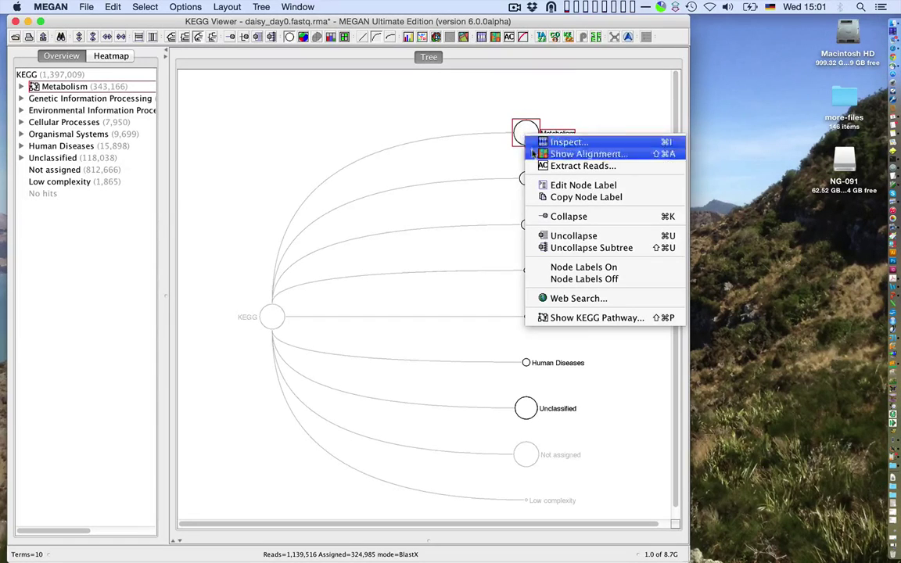
left_click(547, 234)
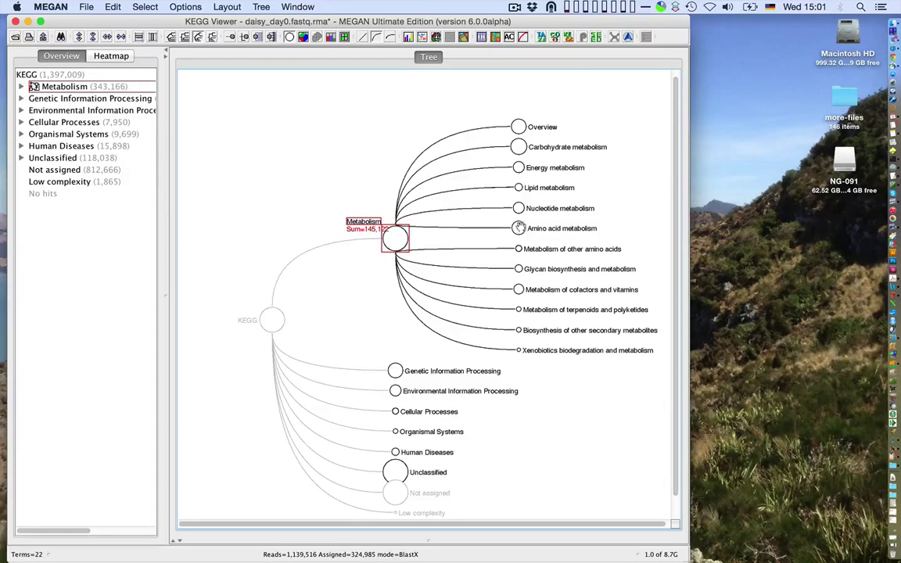
left_click(517, 168)
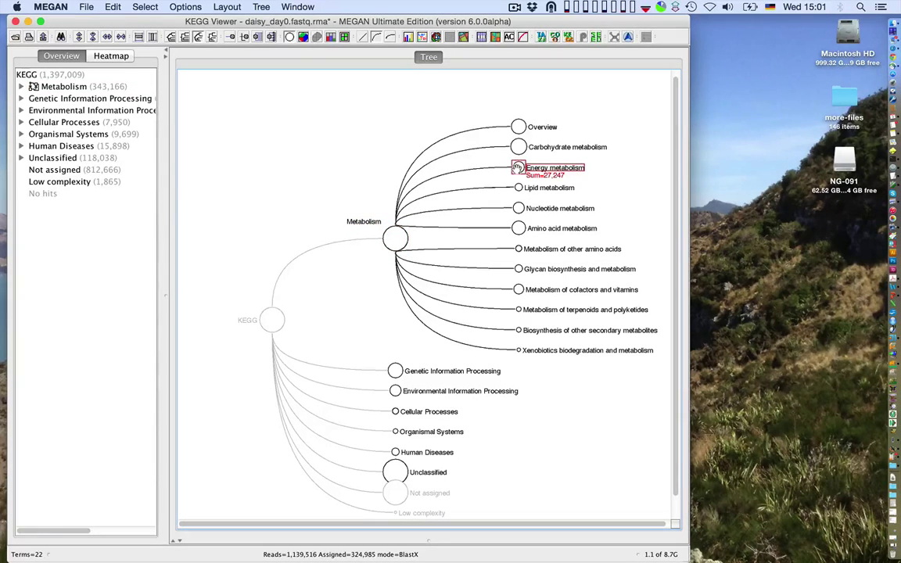
Step: Expand Energy metabolism into its seven pathways and bar-chart their read counts
double_click(517, 167)
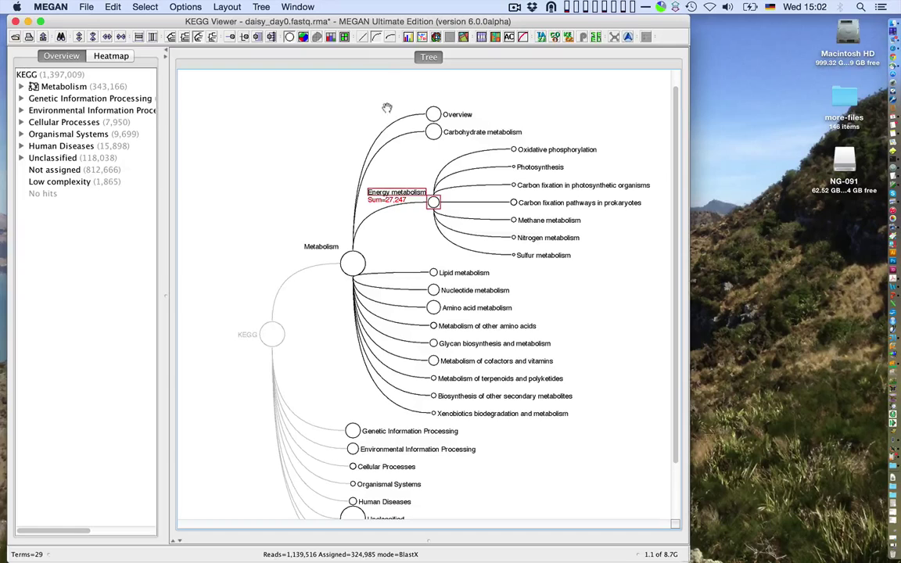
left_click(497, 108)
left_click_drag(497, 109, 572, 268)
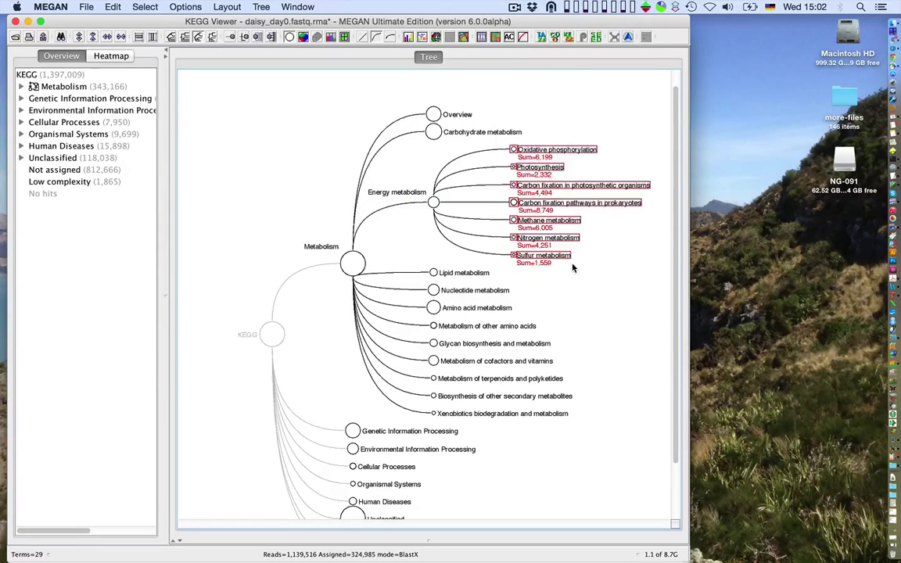
left_click(364, 37)
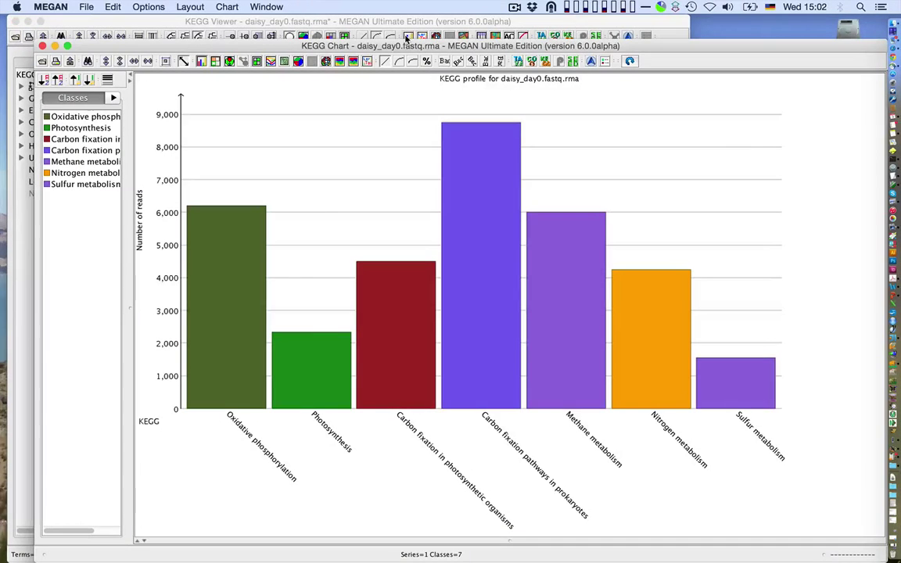
left_click(43, 47)
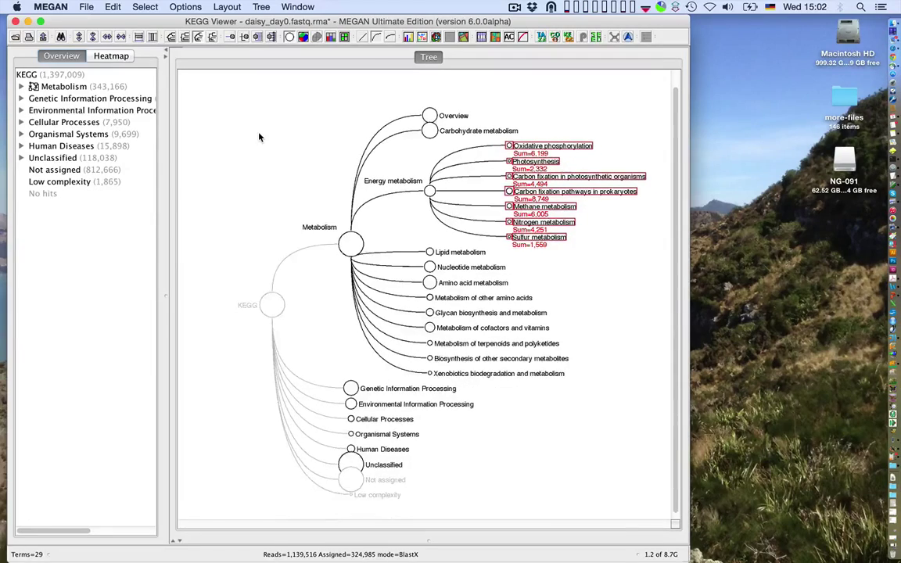
left_click_drag(161, 21, 250, 79)
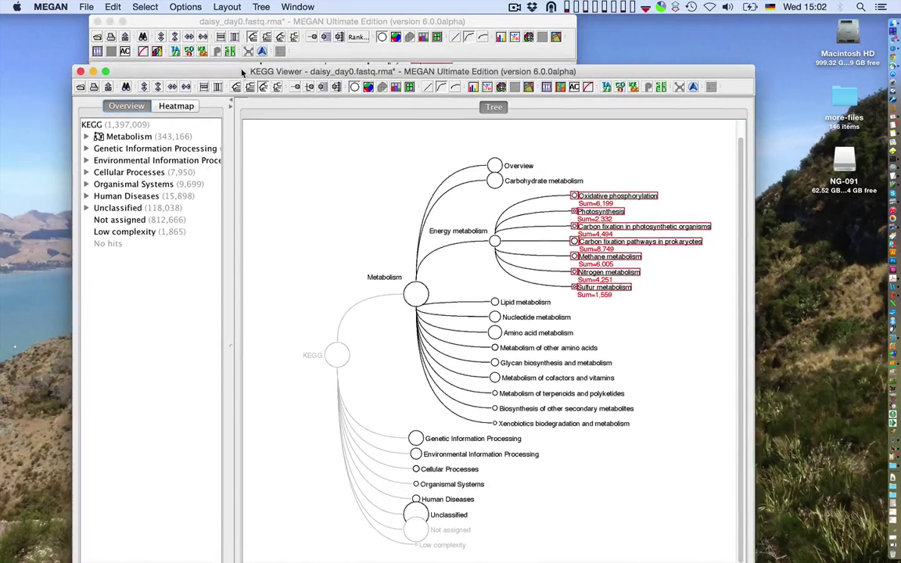
Step: Inspect the 2,886 reads assigned to the Ruminococcus genus
left_click(168, 21)
left_click(303, 191)
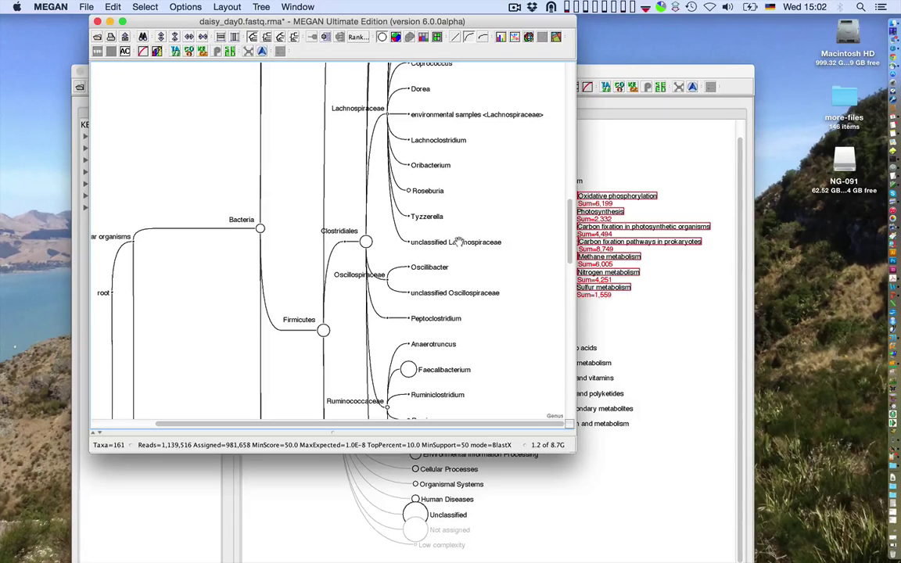
scroll(438, 282, "down", 5)
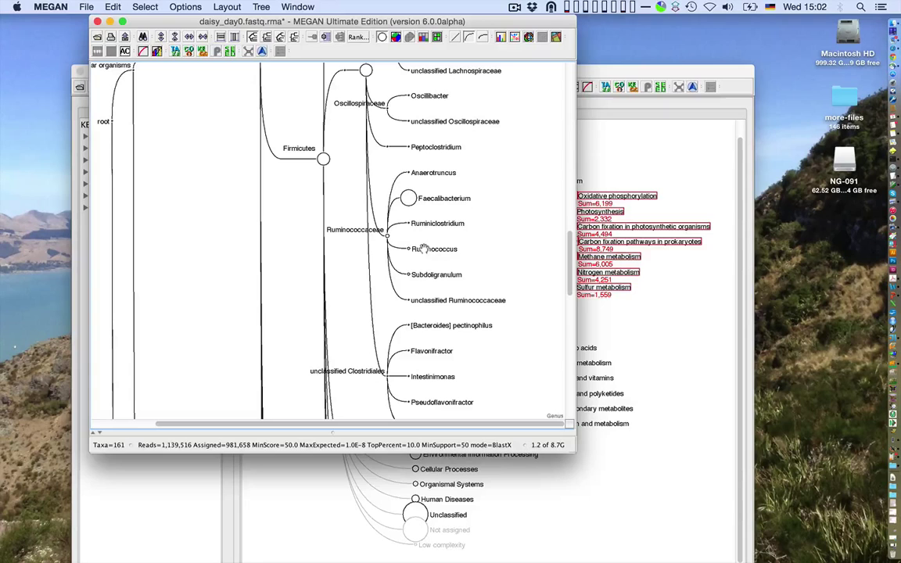
left_click(423, 249)
right_click(422, 249)
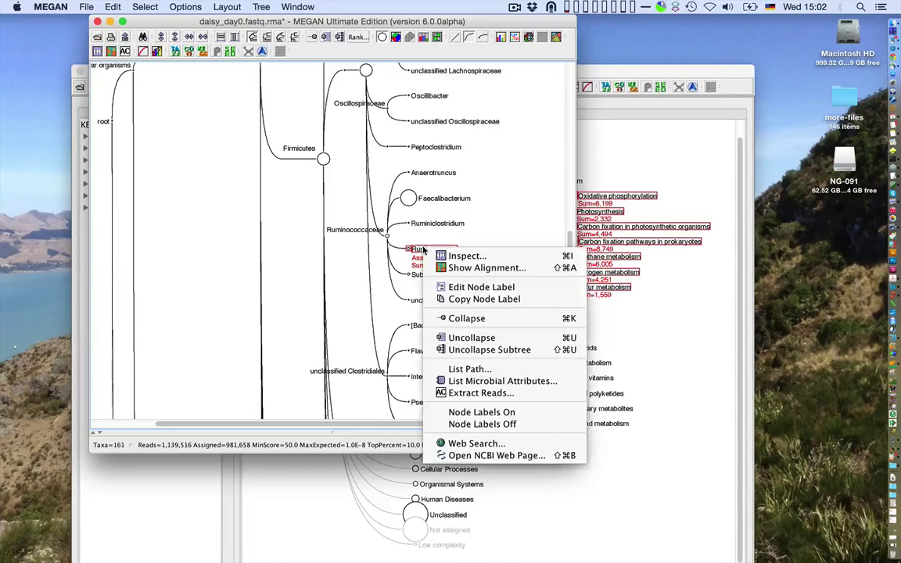
left_click(451, 256)
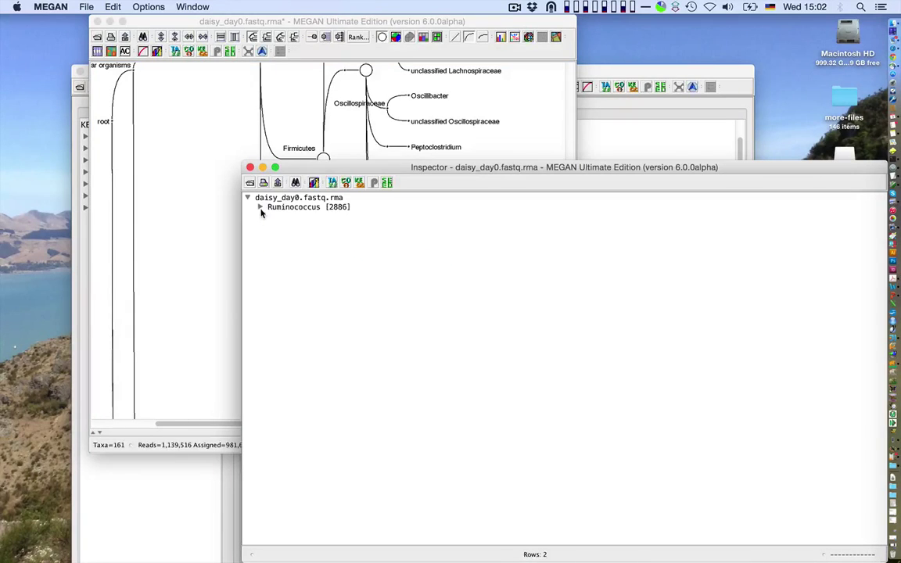
Step: View read ERR748399.113068's Ruminococcus lactaris and Blautia wexlerae alignments, then close the Inspector
left_click(258, 206)
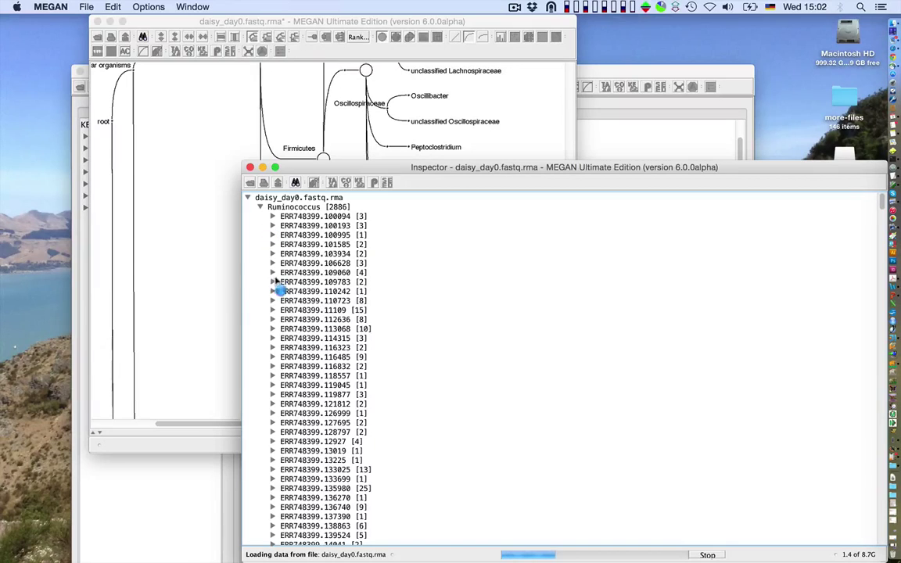
left_click(274, 328)
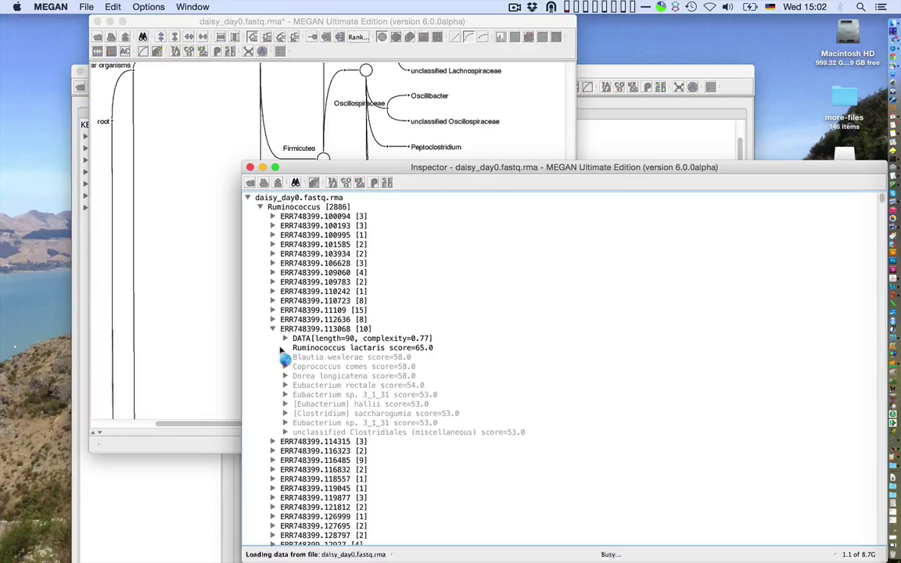
left_click(285, 348)
scroll(328, 391, "down", 3)
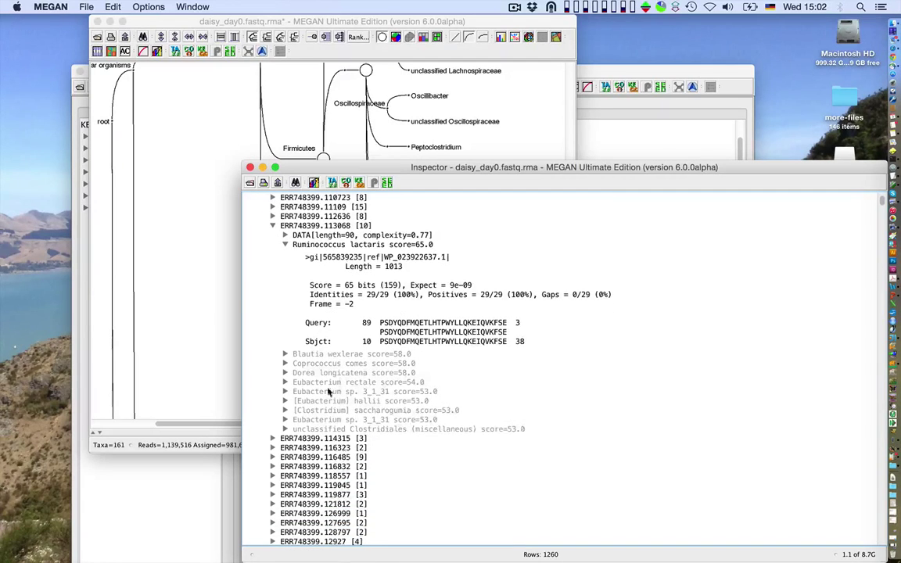
left_click(285, 354)
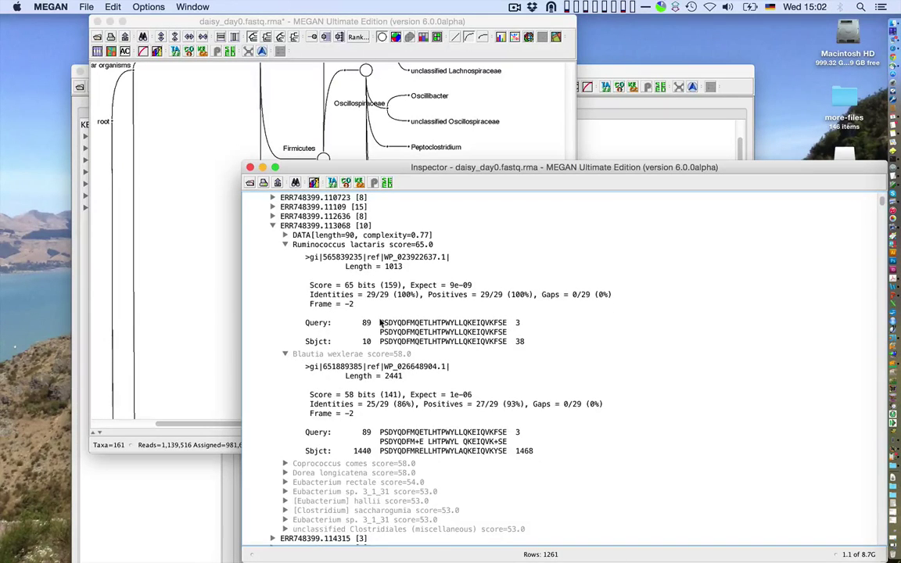
scroll(381, 322, "up", 3)
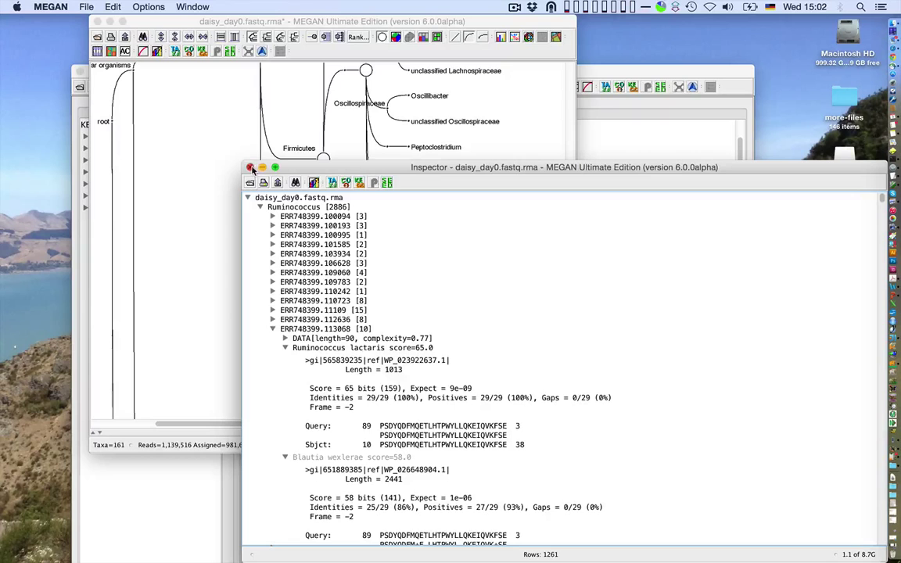
left_click(227, 153)
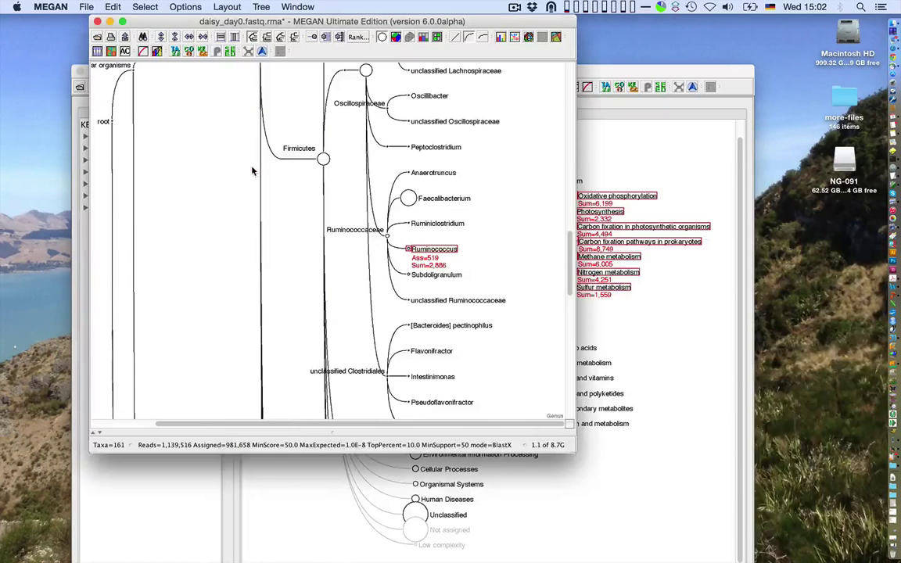
Step: Open MetaHIT_SangerSamples-genus.megan and collapse its 33-sample tree to Genus rank
left_click(515, 8)
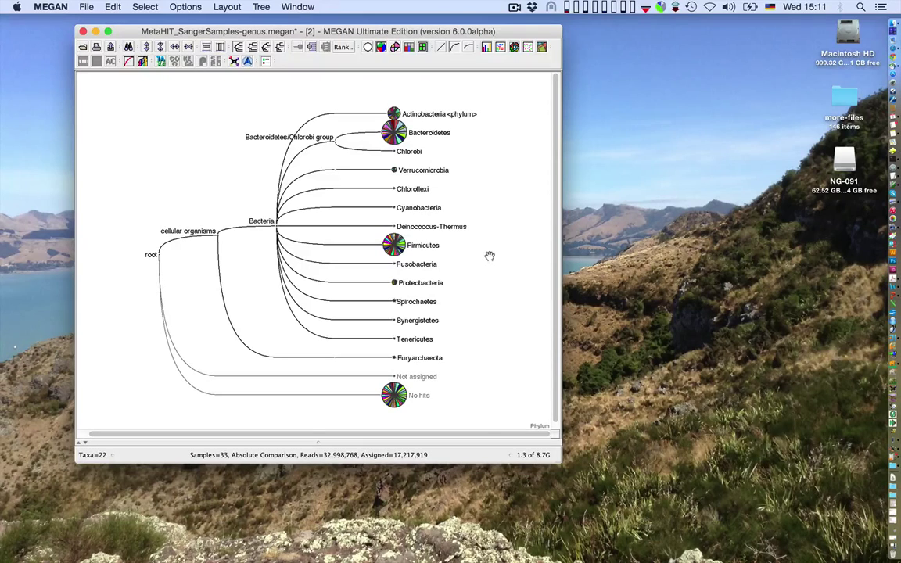
left_click(341, 45)
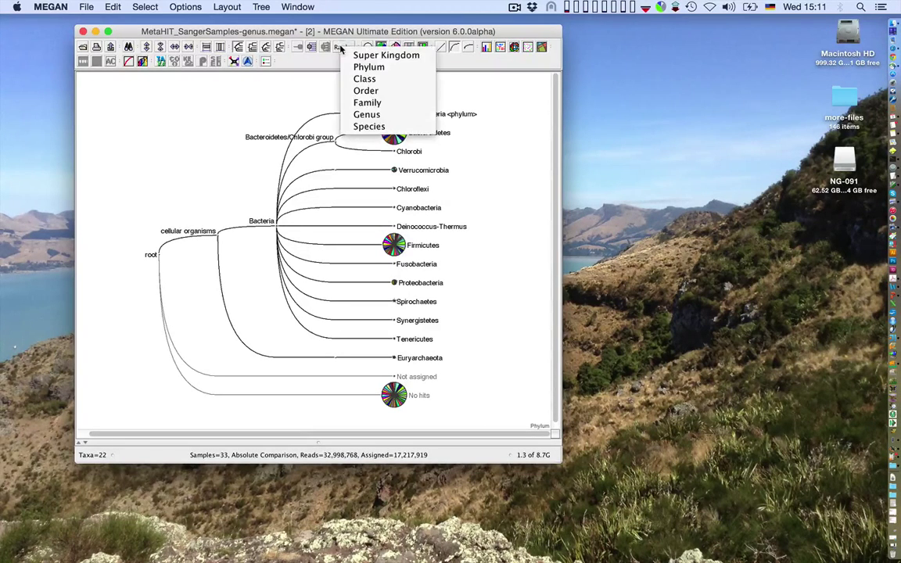
left_click(363, 113)
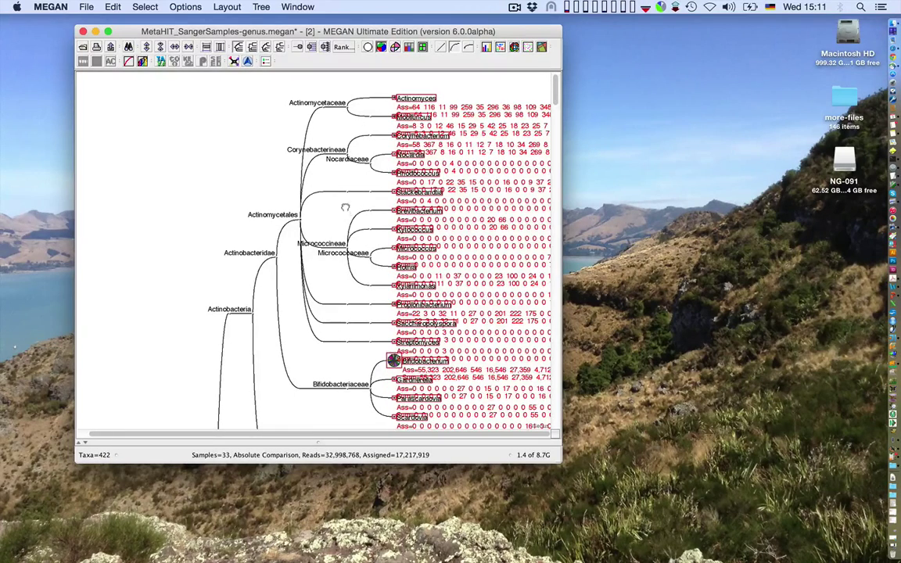
scroll(456, 261, "down", 5)
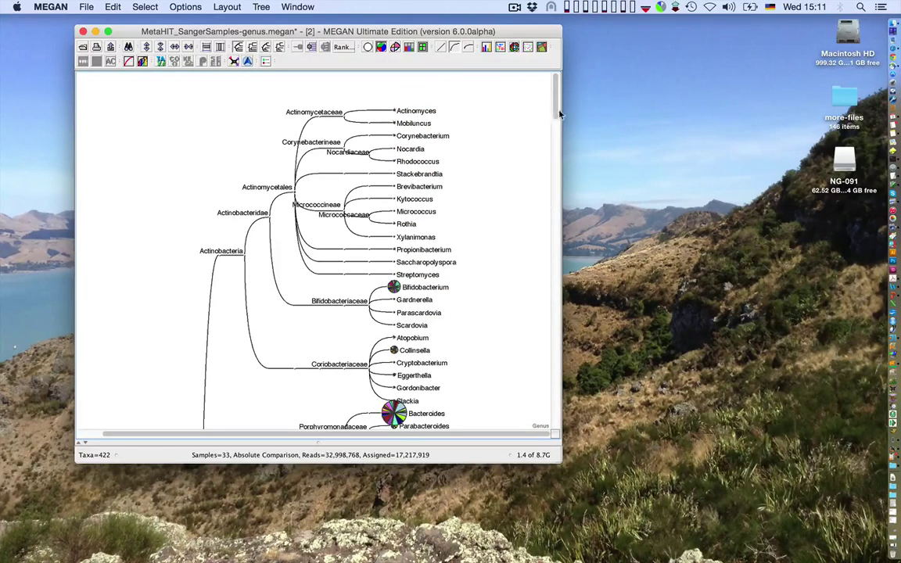
scroll(554, 110, "down", 3)
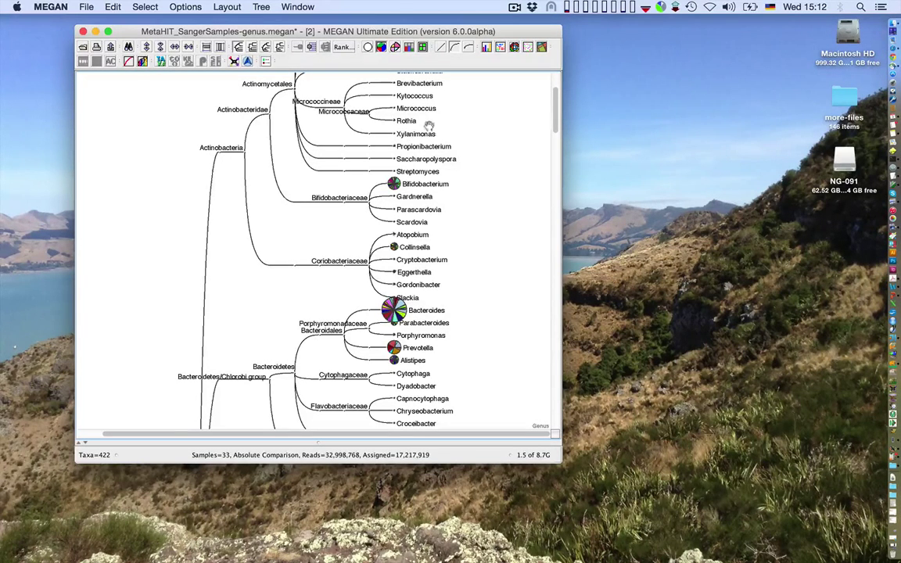
Step: Try bar-chart and heatmap node styles, return to pie charts, and contract the tree vertically
left_click(409, 48)
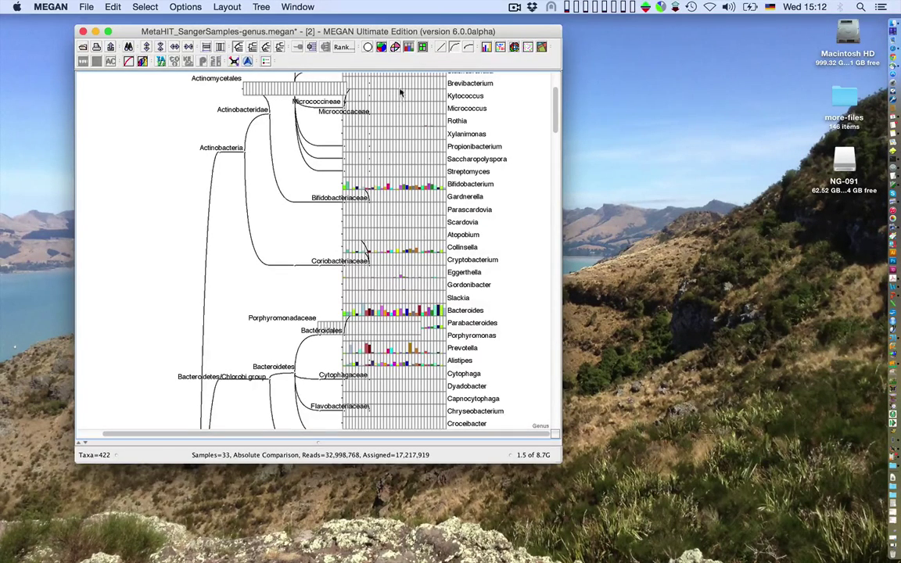
left_click(422, 47)
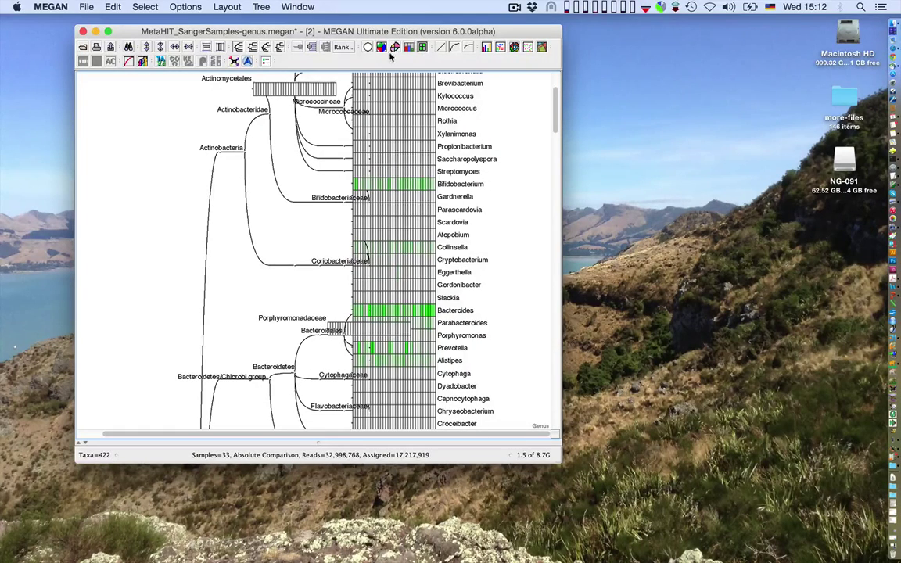
left_click(380, 48)
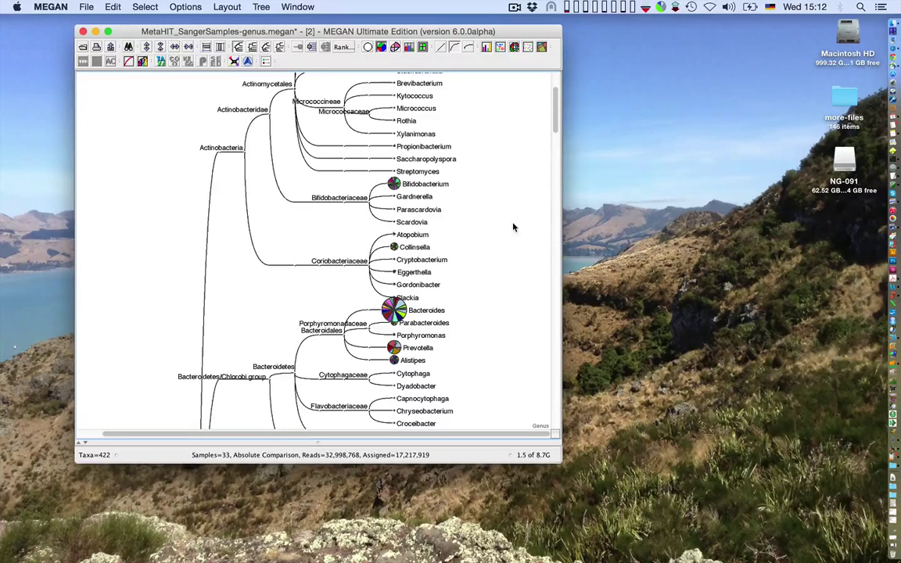
key("super+Down")
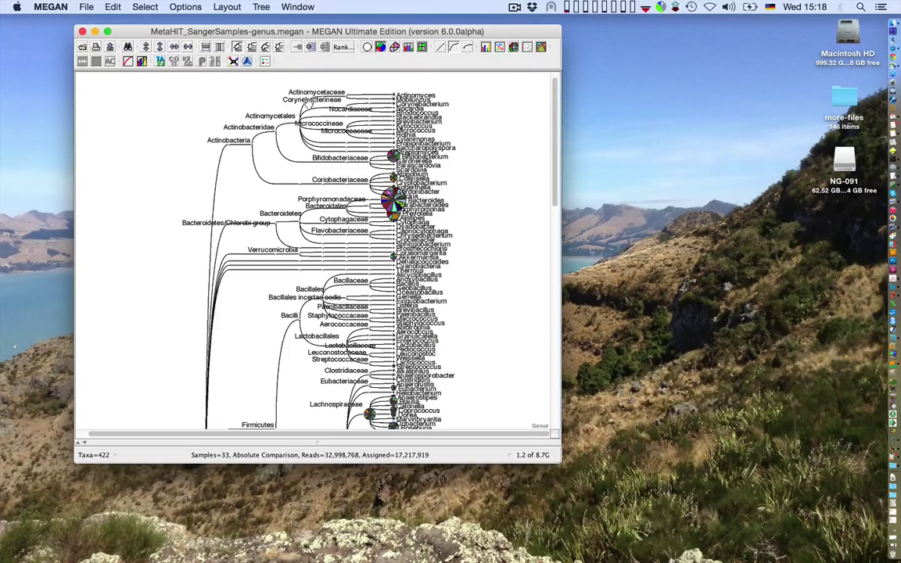
Step: Open an enlarged Bray-Curtis PCoA cluster window and compare PC 1 vs PC 3 with PC 1 vs PC 2
left_click(233, 63)
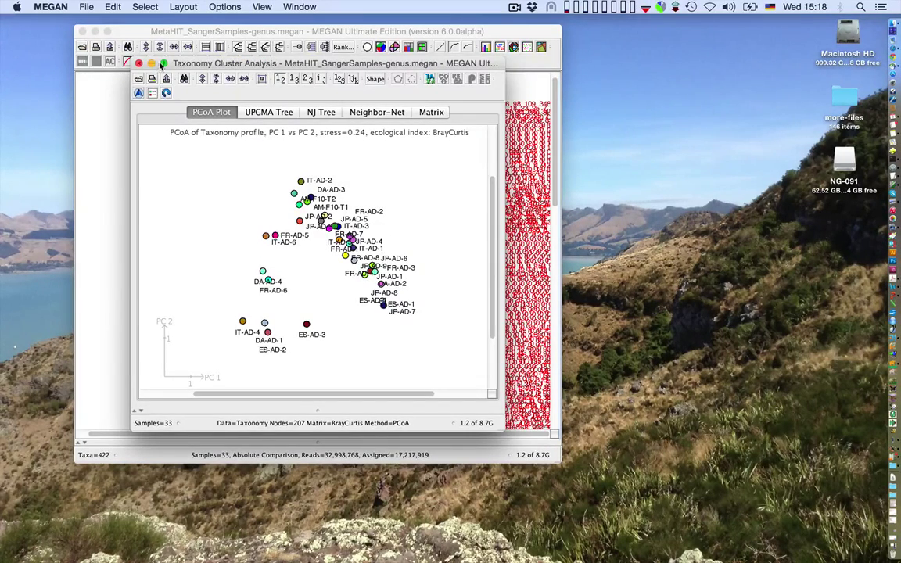
left_click_drag(168, 62, 114, 29)
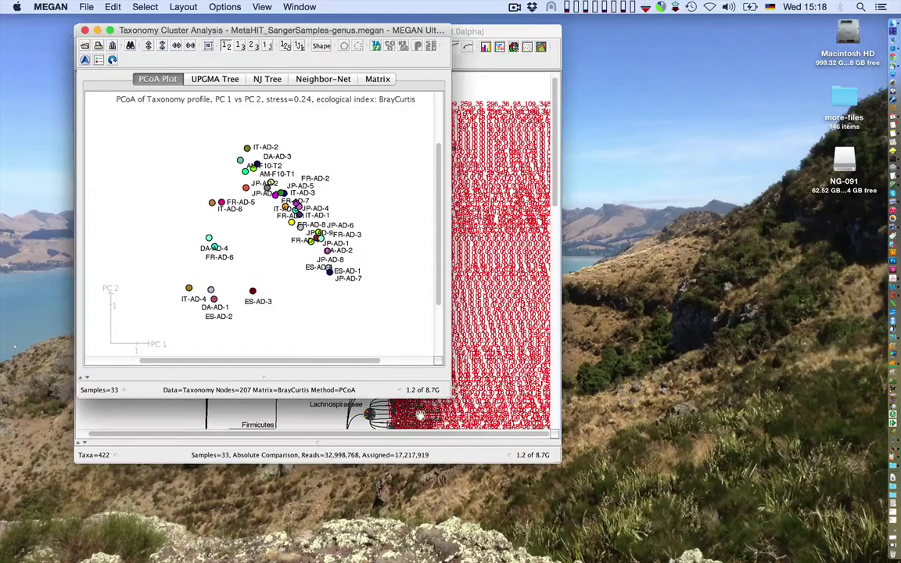
left_click_drag(444, 393, 698, 556)
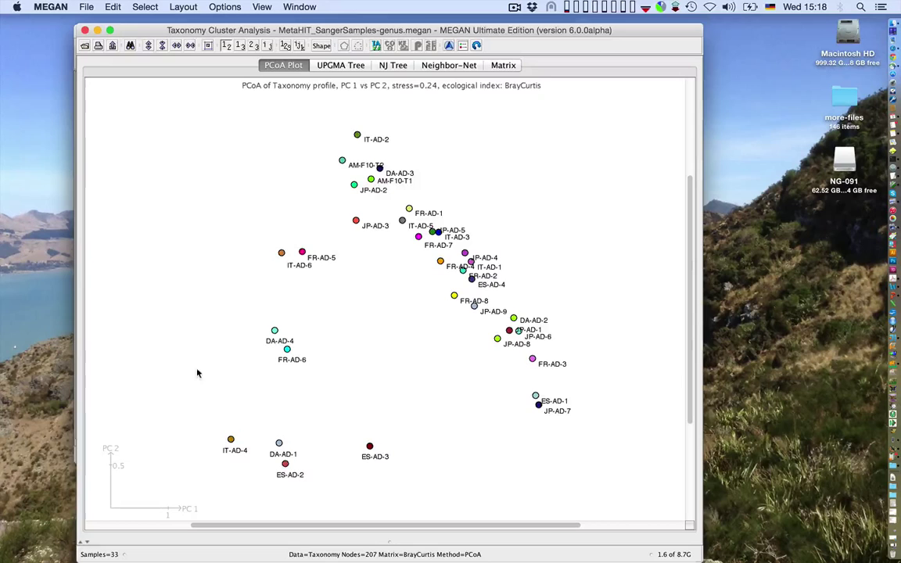
left_click(253, 47)
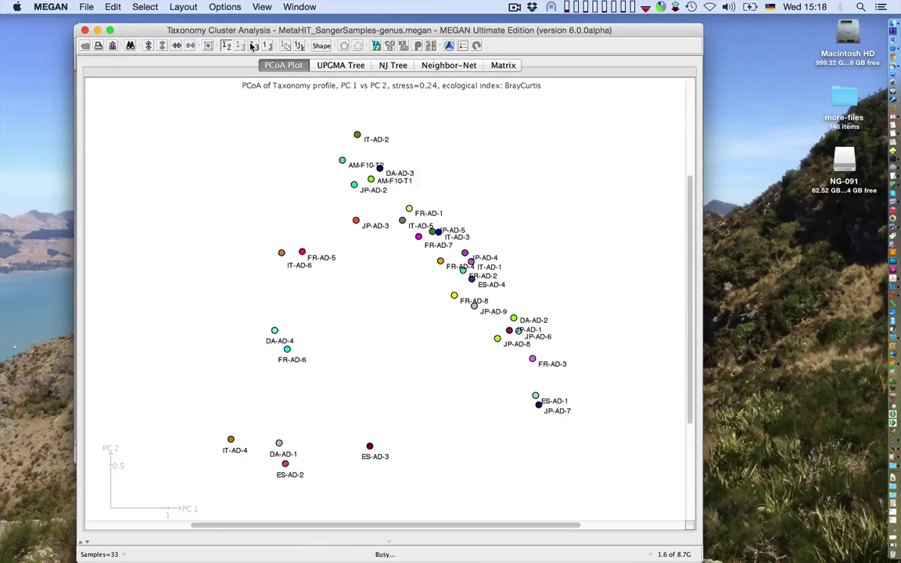
left_click(242, 46)
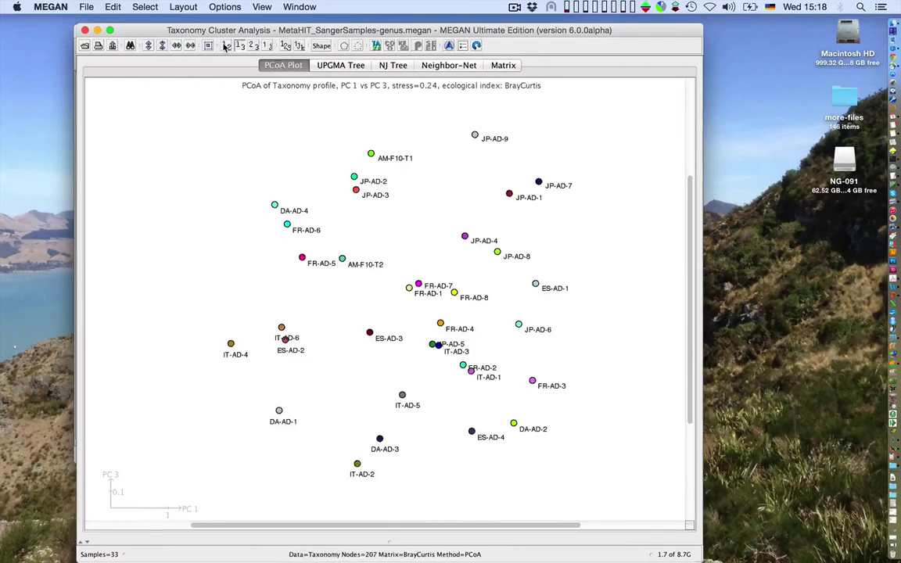
left_click(226, 47)
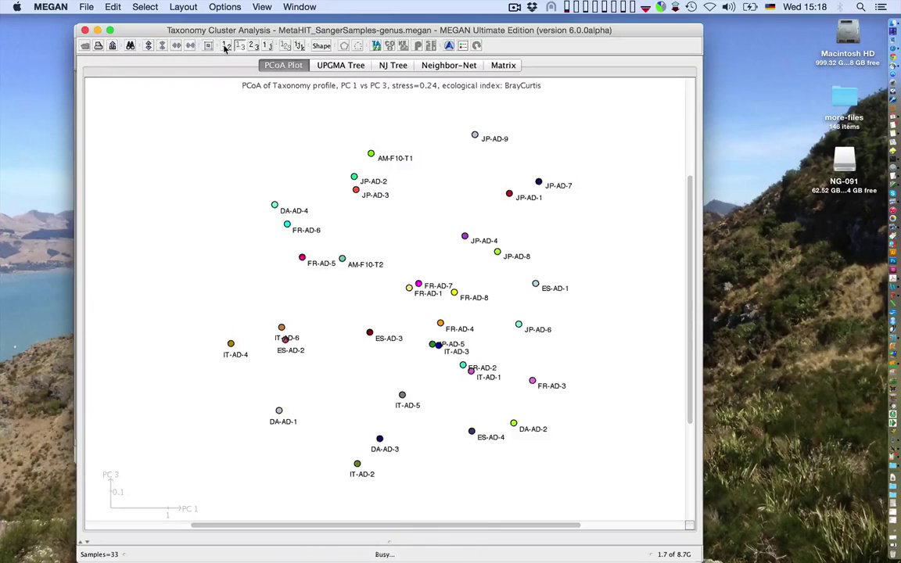
Step: Switch the PCoA to a 3D PC 1–PC 2–PC 3 plot and rotate it to a new angle
left_click(286, 46)
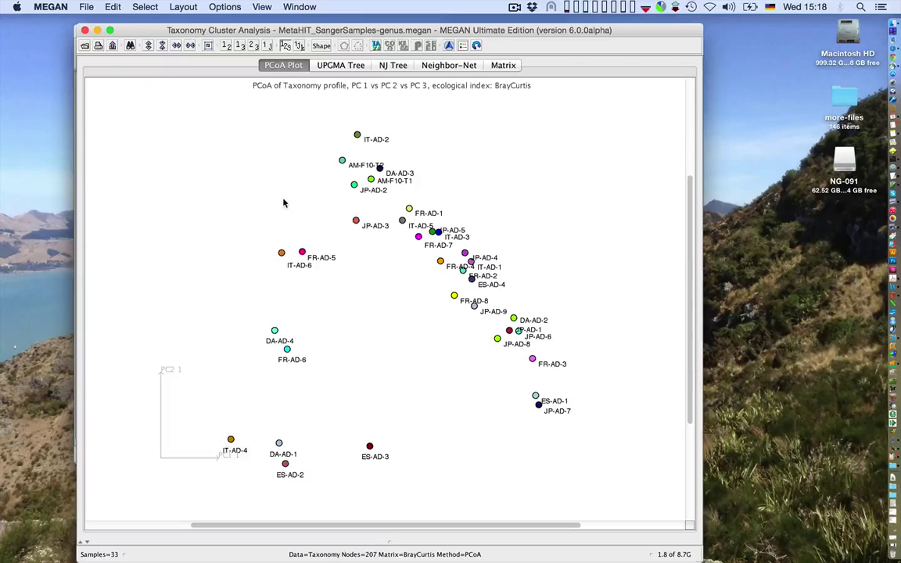
left_click_drag(286, 202, 409, 139)
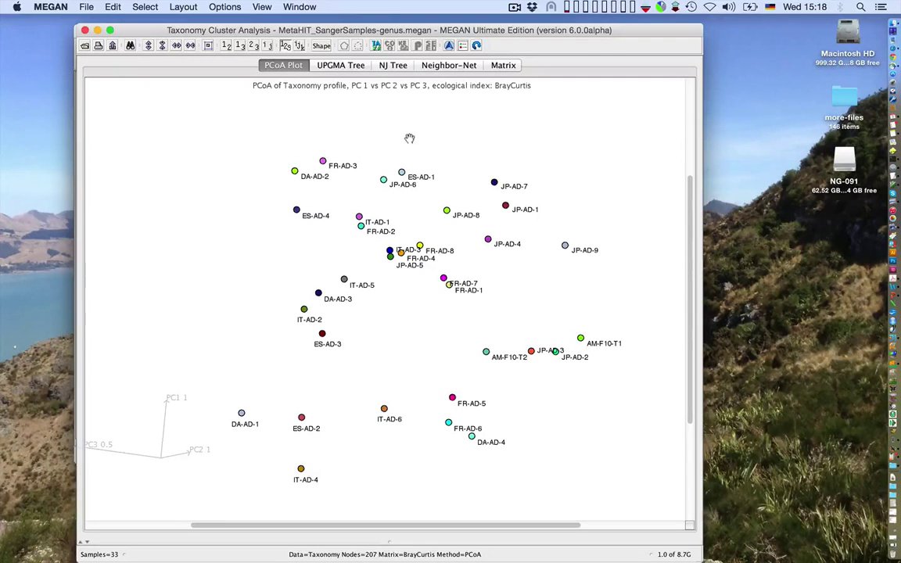
left_click(184, 7)
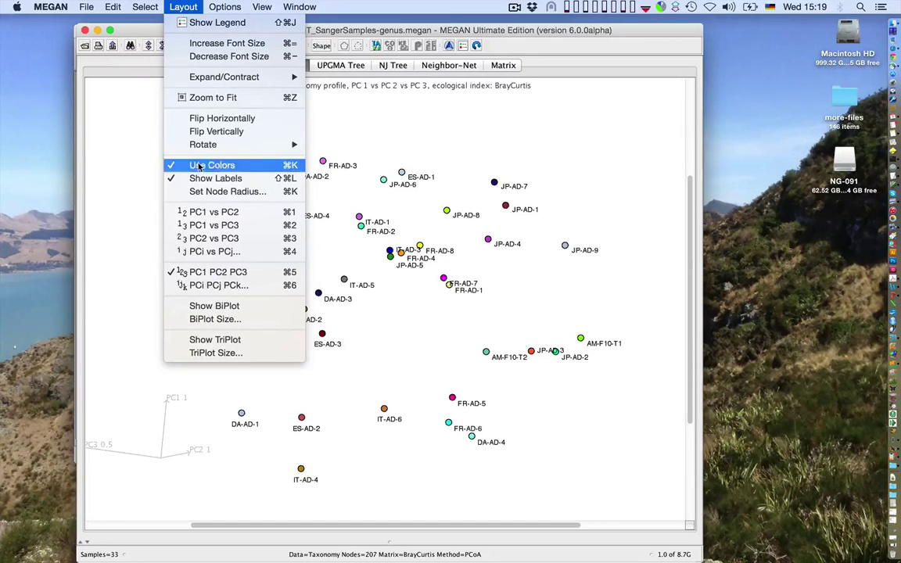
Step: Add biplot arrows for Prevotella, Roseburia and Bacteroides, rotate the plot, and select the upper-left cluster IT-AD-4 to JP-AD-3
left_click(207, 305)
left_click_drag(456, 428, 220, 277)
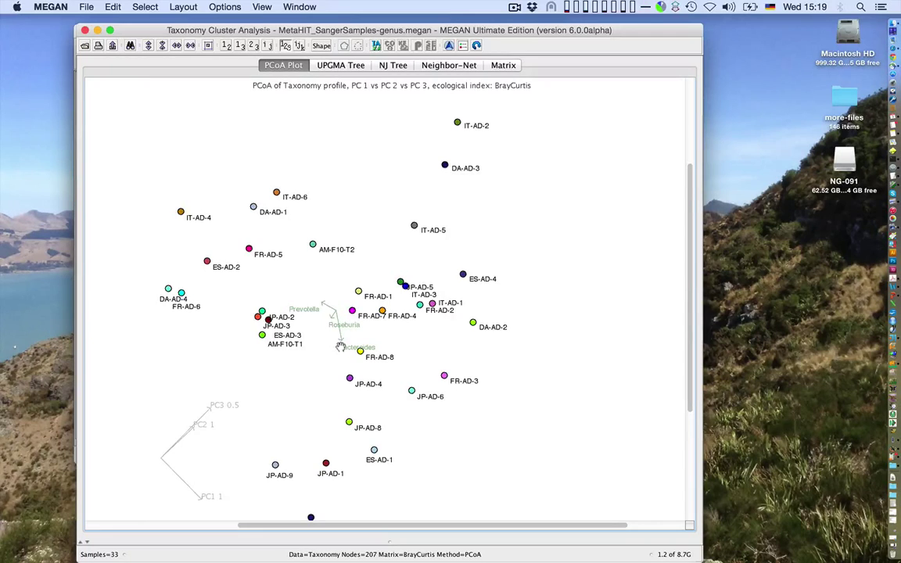
mouse_move(341, 349)
left_mouse_down()
mouse_move(350, 365)
mouse_move(334, 290)
mouse_move(332, 361)
left_mouse_up()
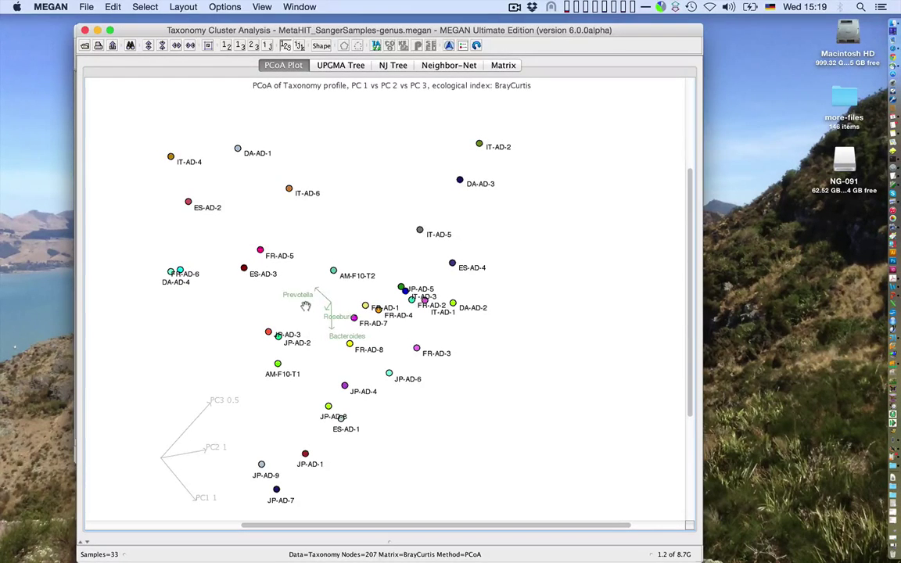
left_click_drag(288, 307, 294, 356)
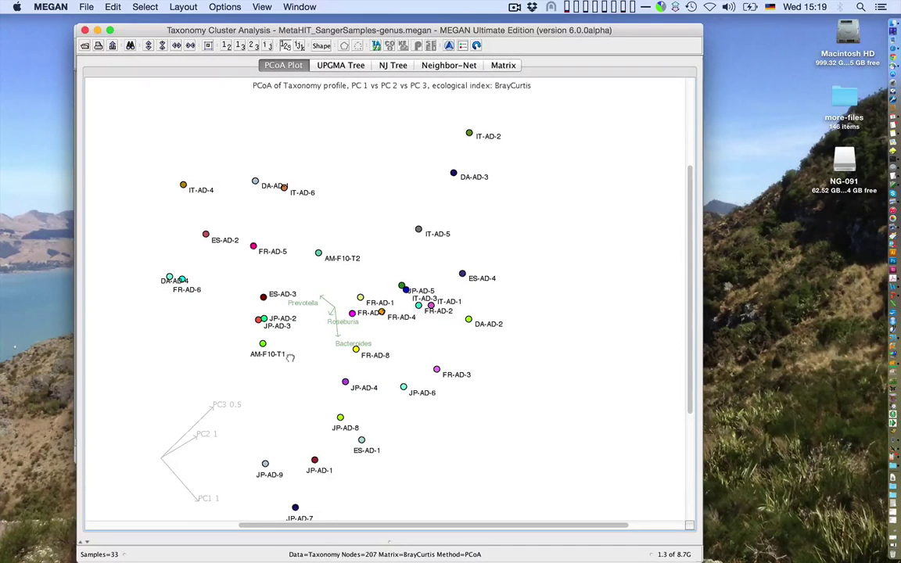
mouse_move(290, 357)
left_mouse_down()
mouse_move(298, 355)
mouse_move(290, 356)
left_mouse_up()
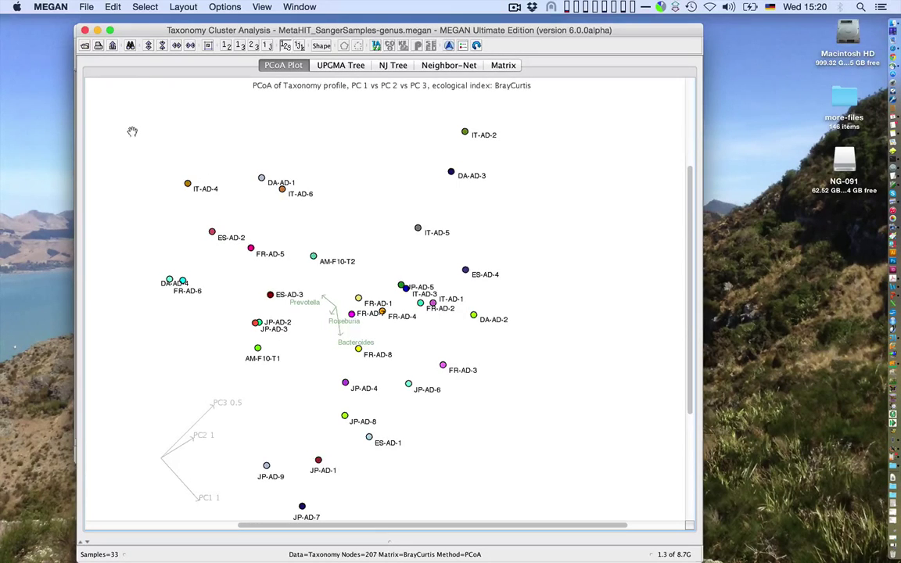
left_click_drag(131, 133, 327, 335)
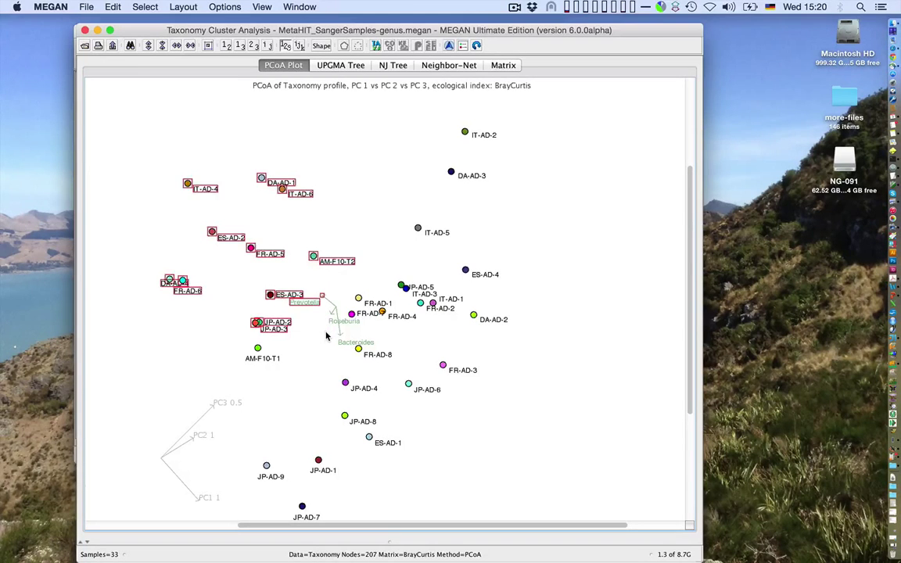
Step: Make the selected upper-left samples Group 1 and the lower cluster from AM-F10-T1 down Group 2
left_click(344, 47)
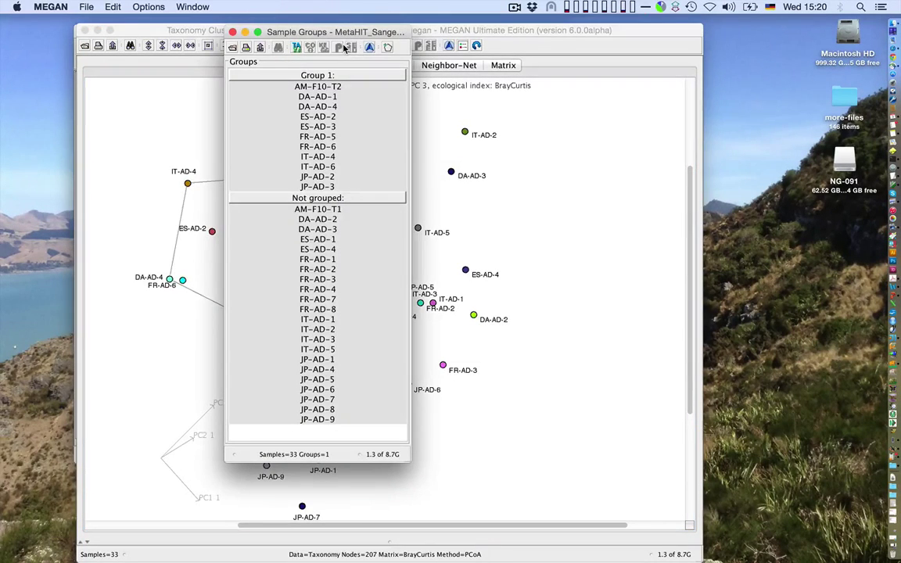
left_click(233, 31)
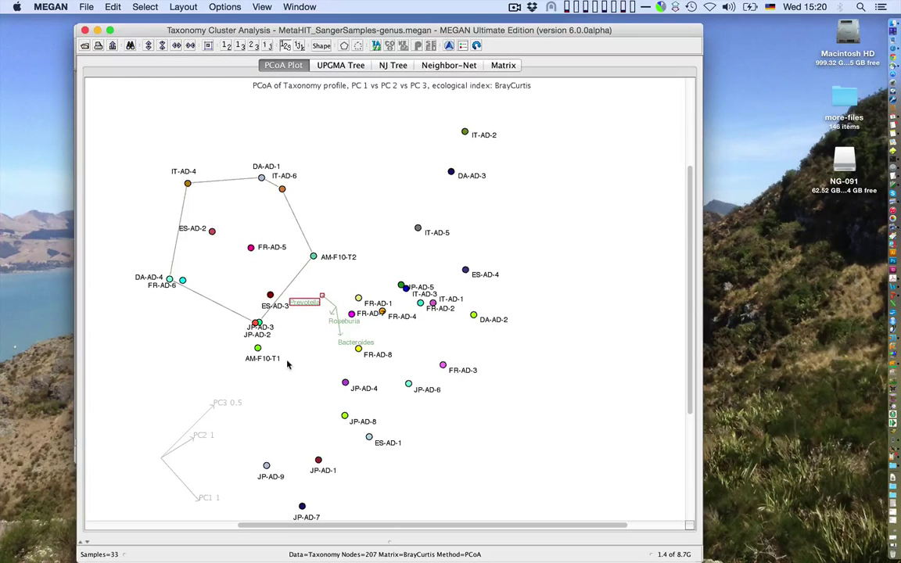
left_click_drag(223, 346, 512, 522)
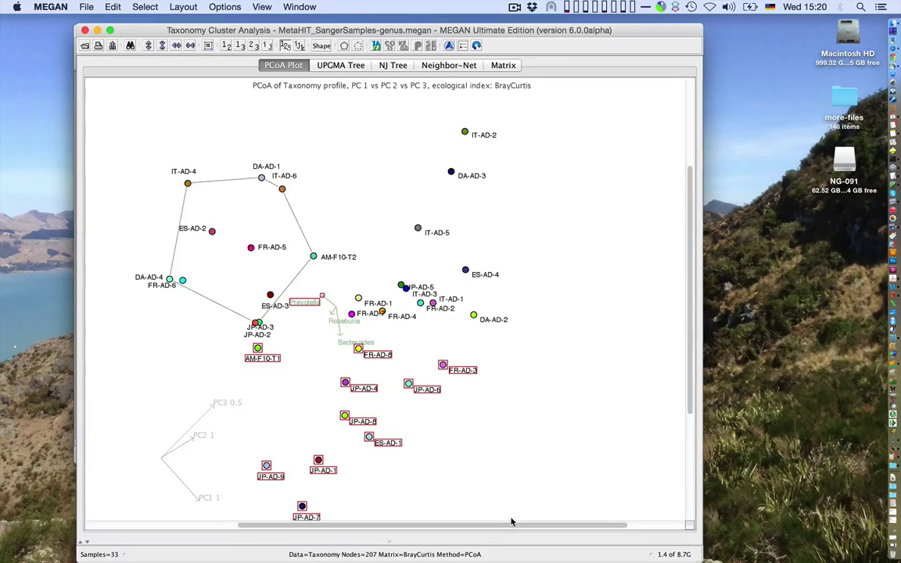
left_click(307, 44)
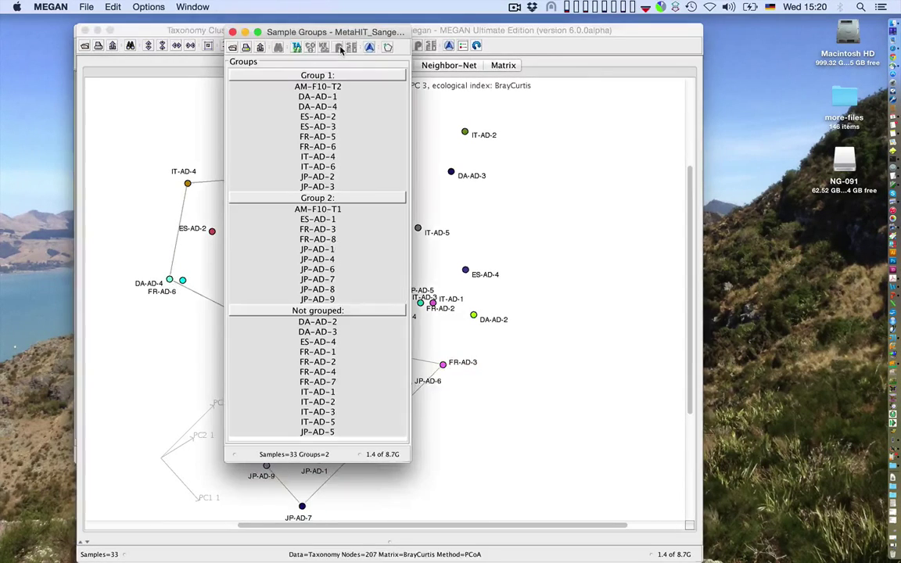
left_click(232, 32)
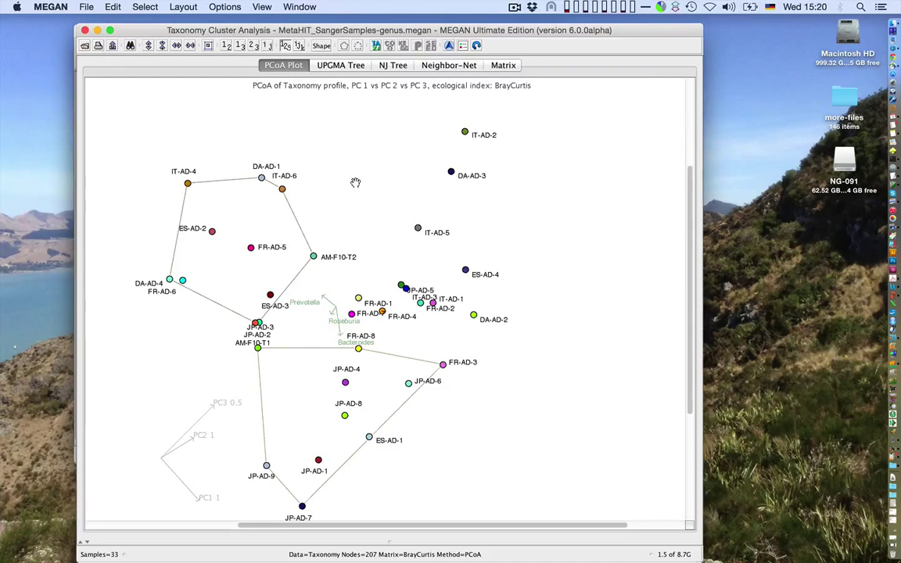
Step: Make the remaining right-hand samples Group 3, then mirror the plot left-right
left_click_drag(346, 115, 534, 328)
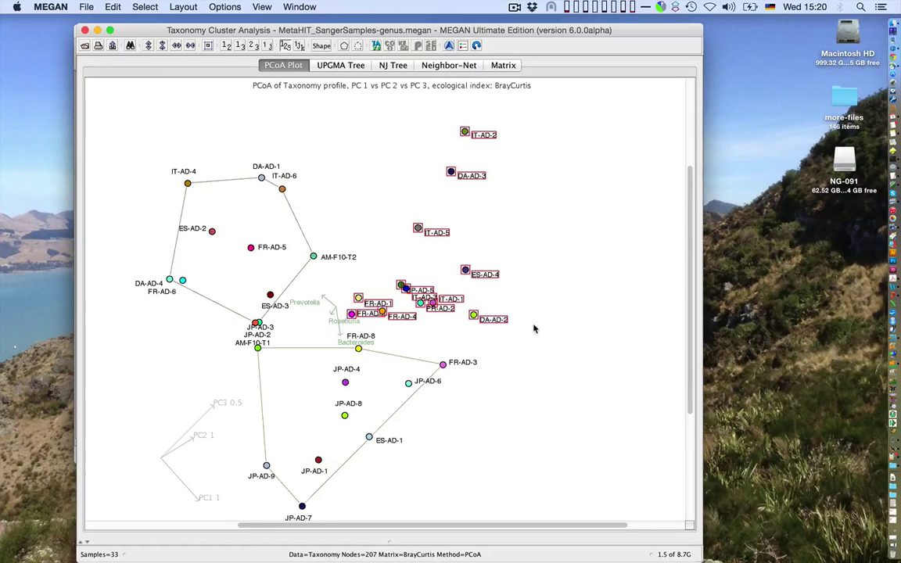
left_click(345, 46)
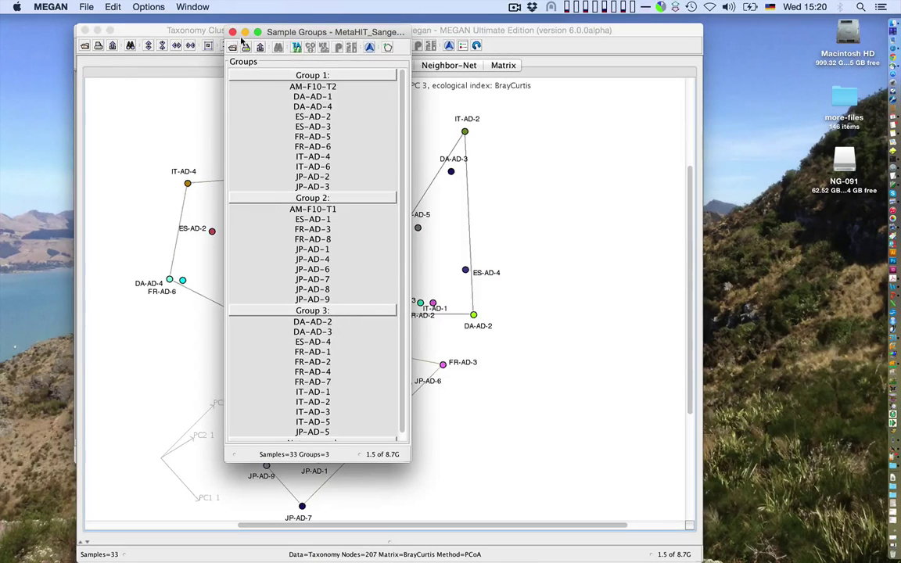
left_click(232, 31)
left_click_drag(332, 198, 378, 203)
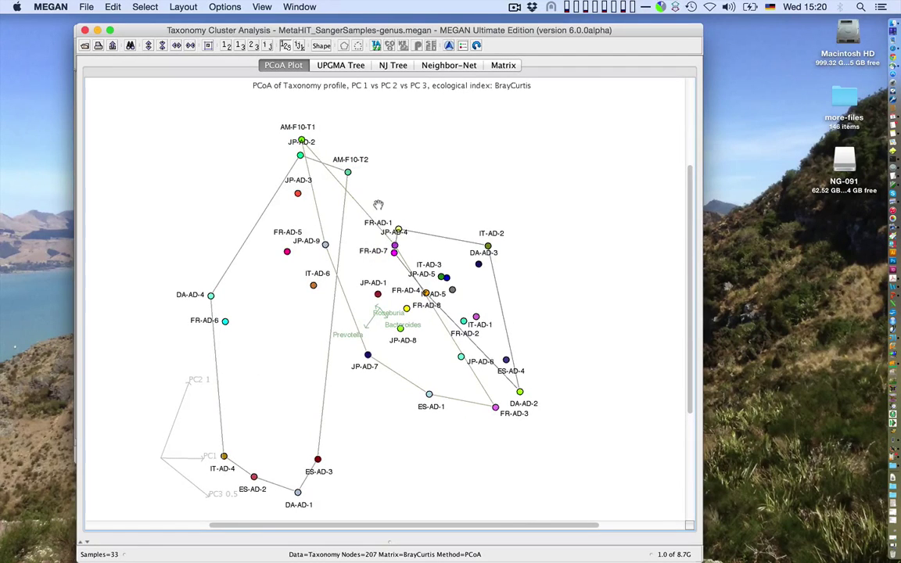
Step: Open the Sample Viewer beside the plot and use its Enterotype column to colour the samples
left_click(448, 45)
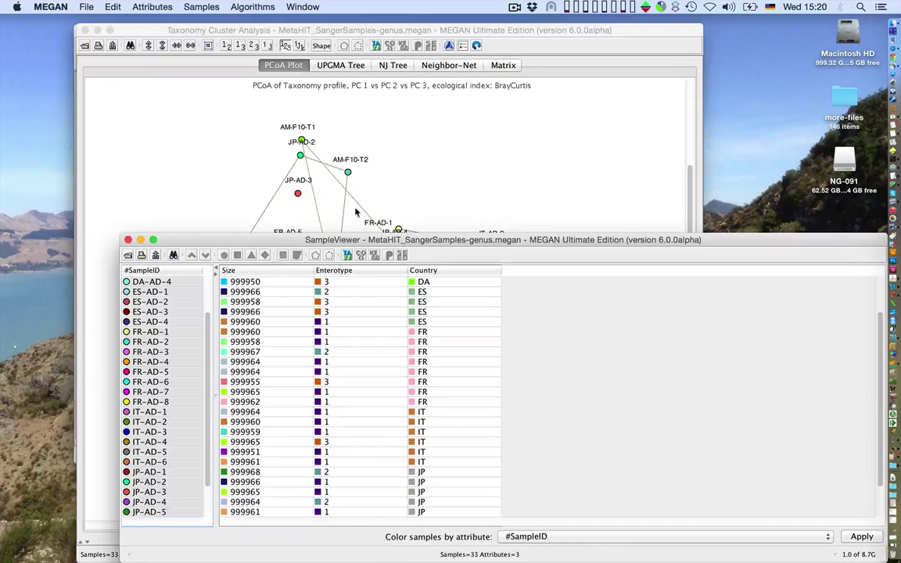
left_click_drag(325, 237, 469, 112)
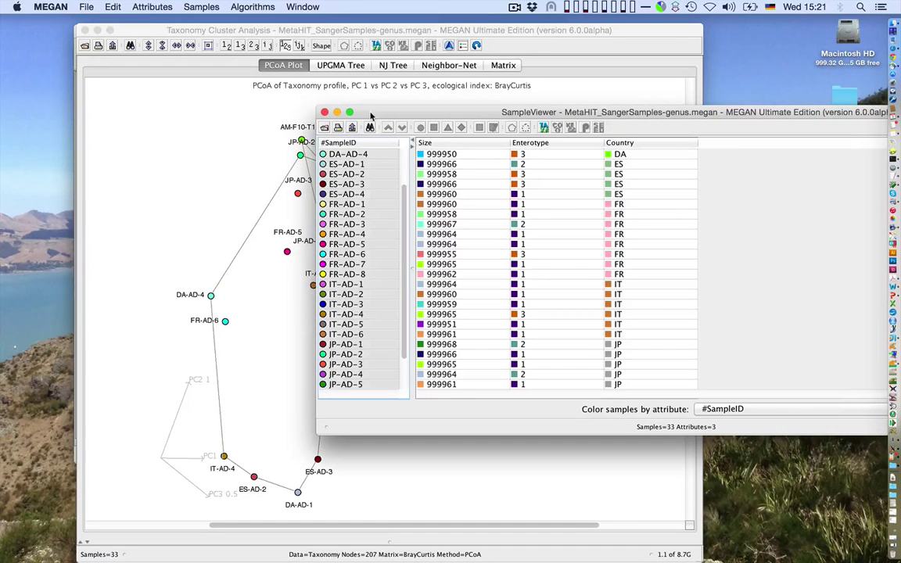
left_click_drag(373, 117, 247, 104)
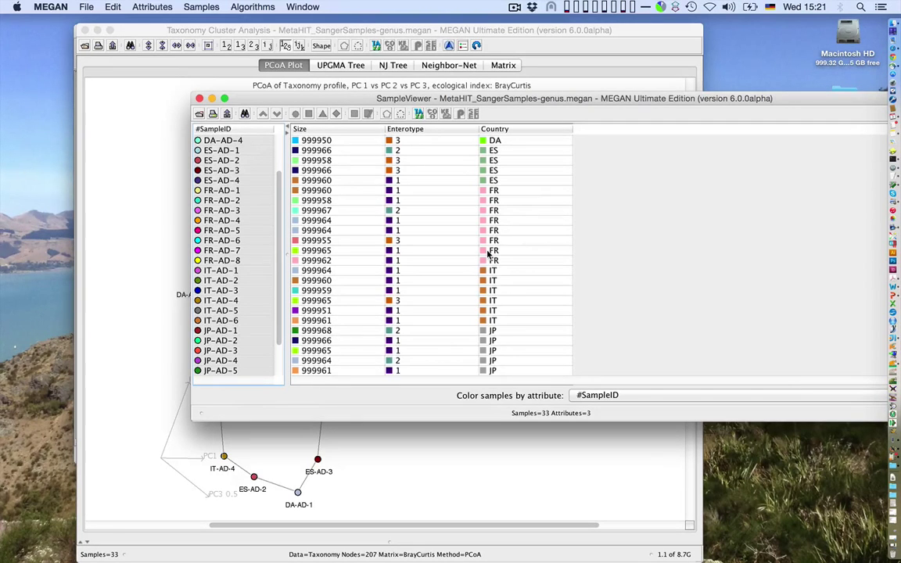
scroll(487, 253, "down", 1)
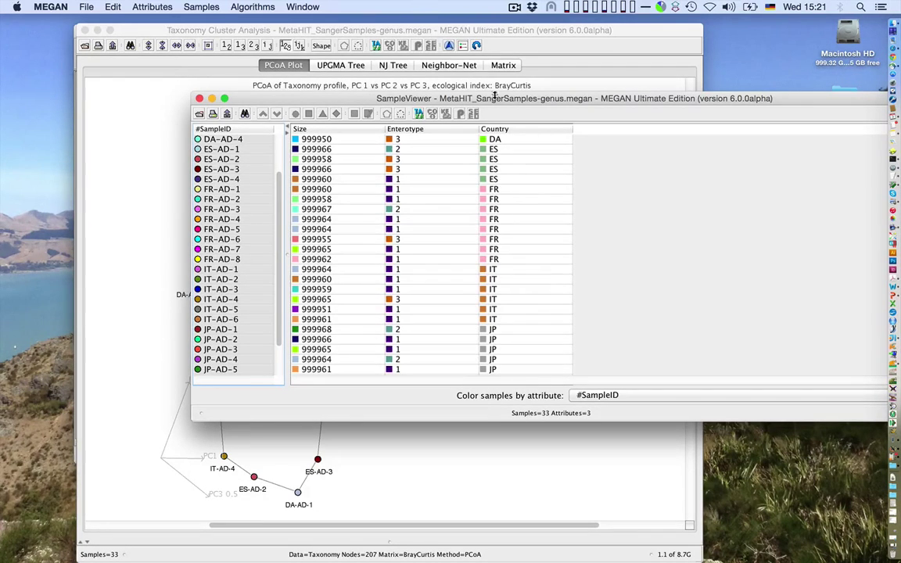
left_click_drag(495, 101, 427, 78)
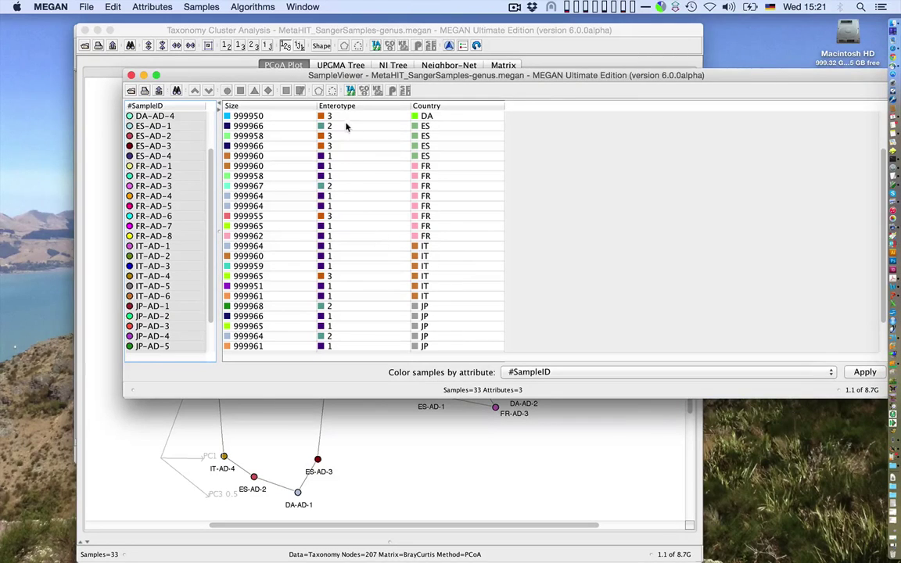
left_click_drag(305, 74, 469, 173)
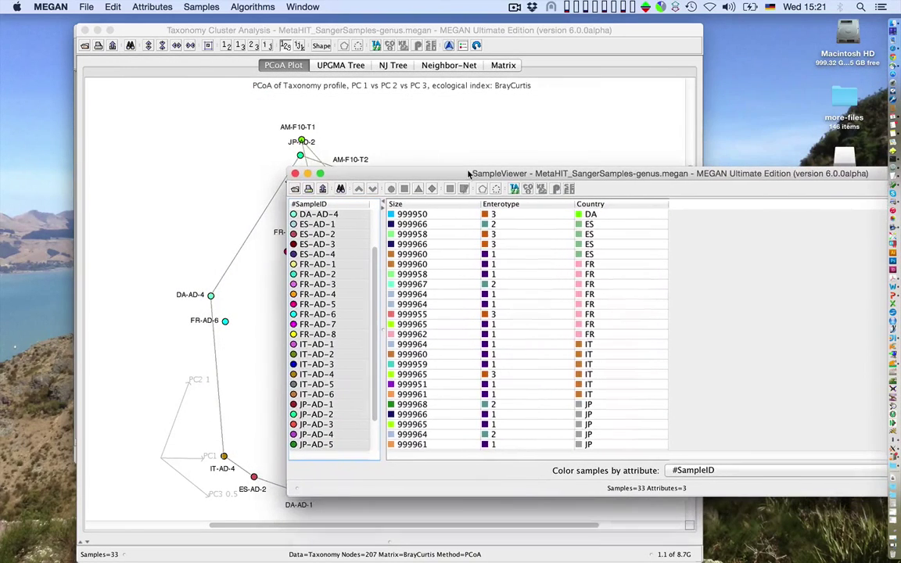
right_click(516, 205)
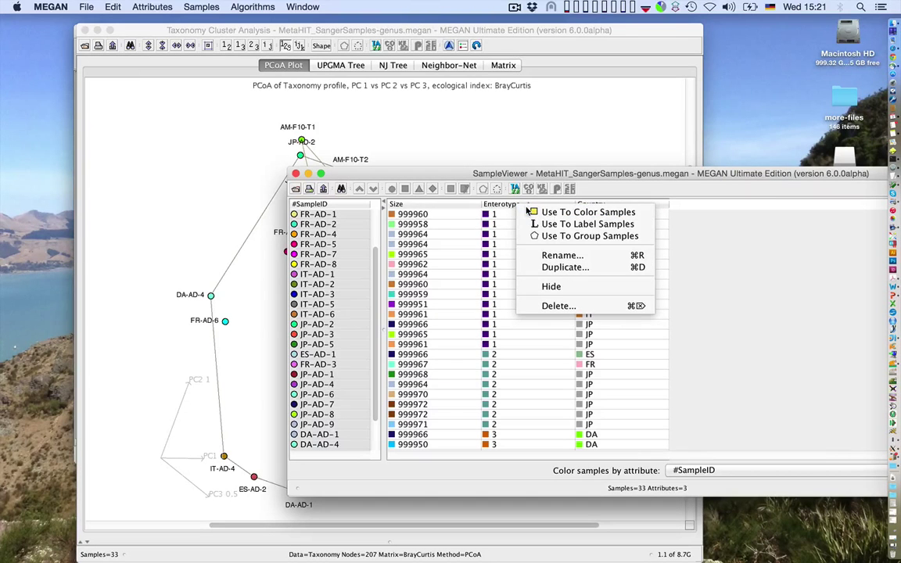
left_click(534, 212)
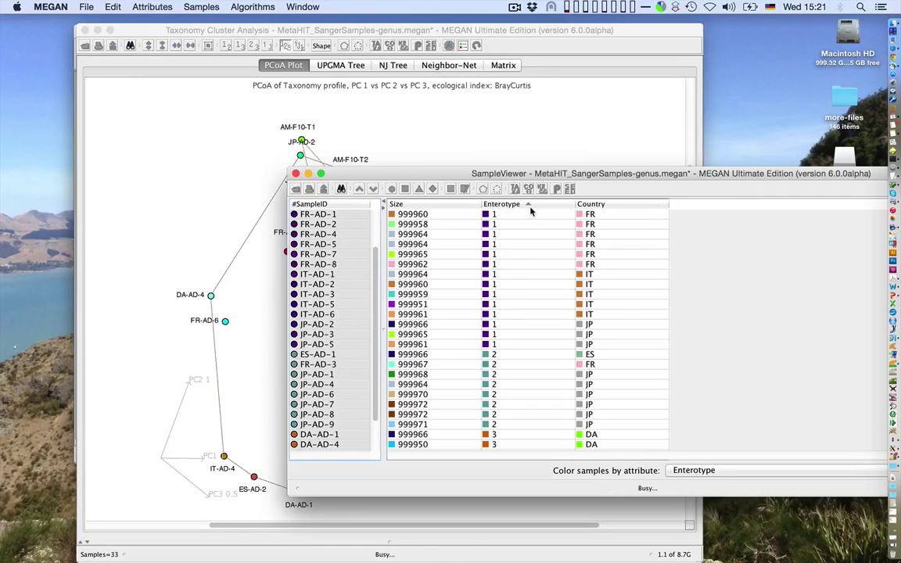
Step: Bring the Enterotype-coloured PCoA plot to the front and rotate it
left_click(222, 31)
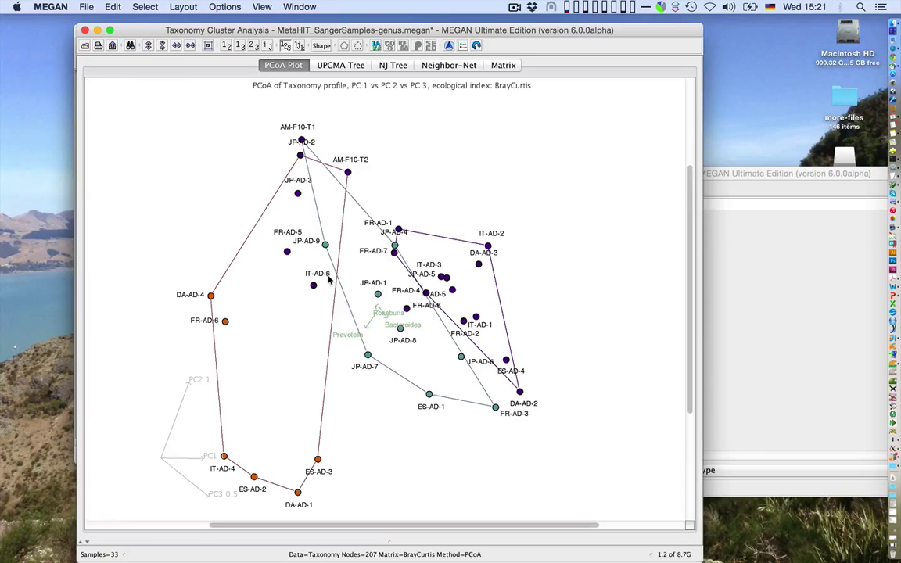
left_click_drag(365, 414, 341, 393)
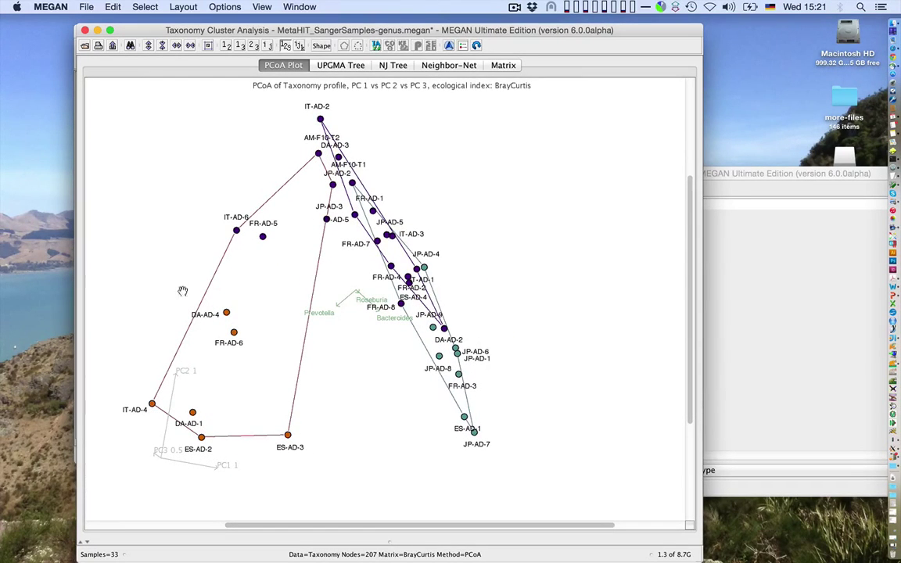
left_click_drag(263, 344, 239, 338)
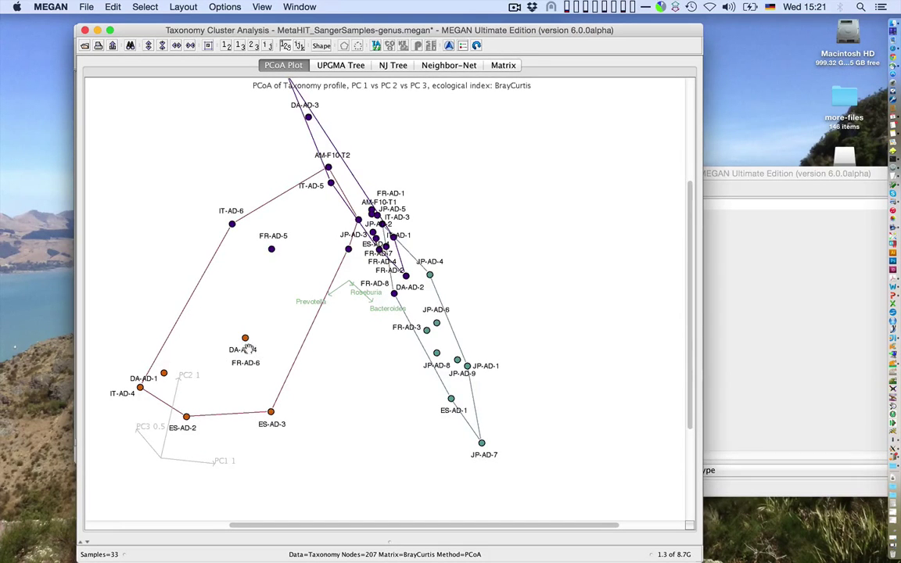
left_click_drag(246, 344, 416, 365)
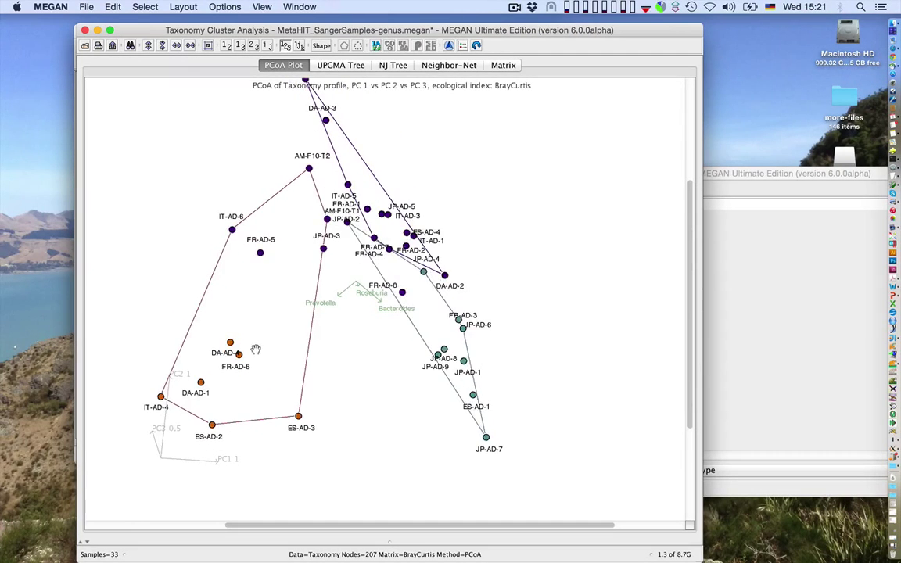
Step: Place the sample table right of the plot and rotate the plot until the three groups separate
left_click_drag(709, 174, 896, 165)
left_click(356, 28)
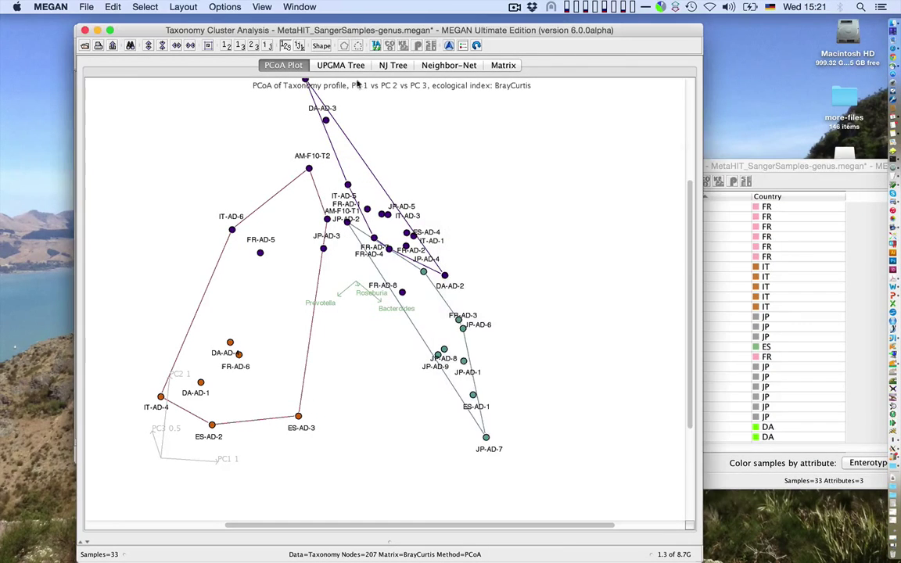
left_click_drag(375, 326, 344, 239)
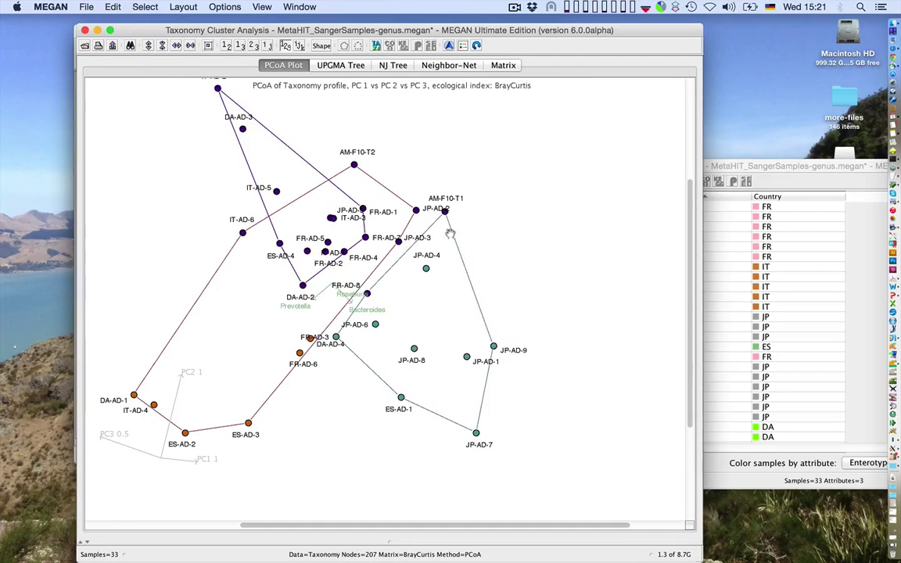
left_click_drag(519, 276, 474, 251)
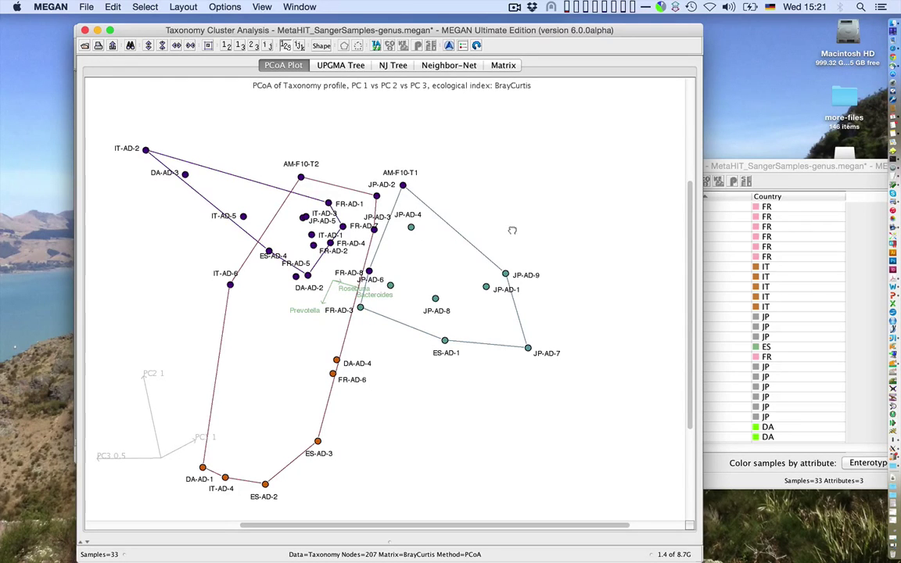
left_click_drag(512, 230, 550, 227)
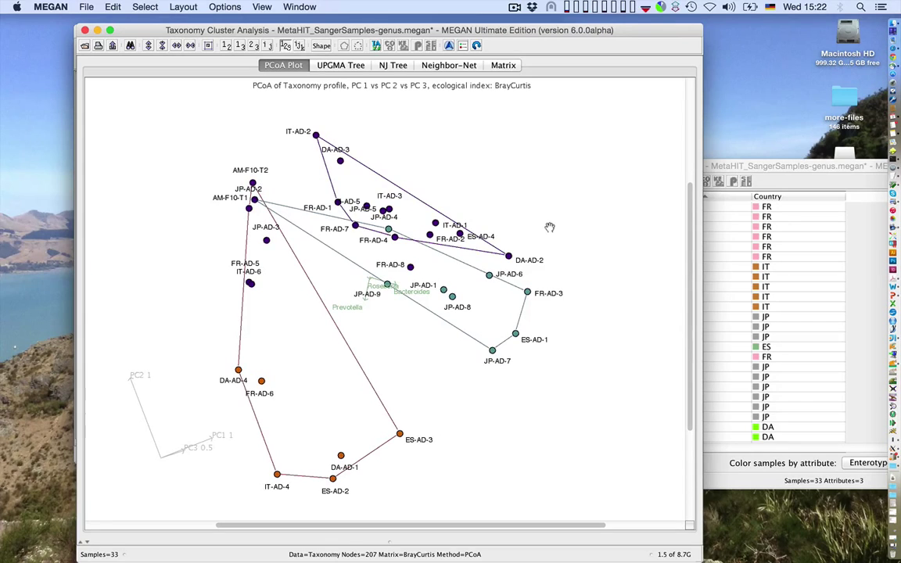